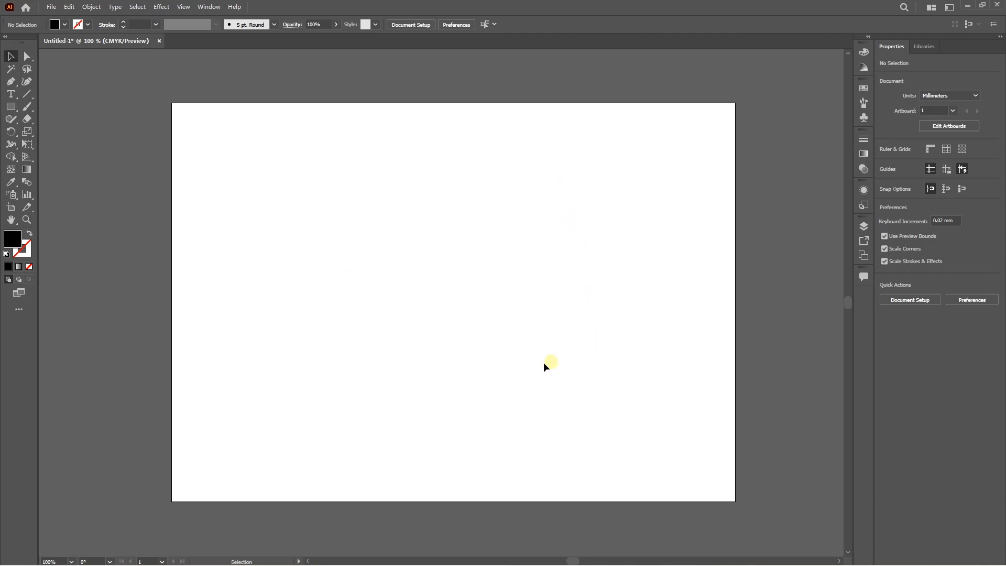
Draw an area type frame about 179 mm wide and 118 mm tall with placeholder text near the artboard's middle.
click(12, 96)
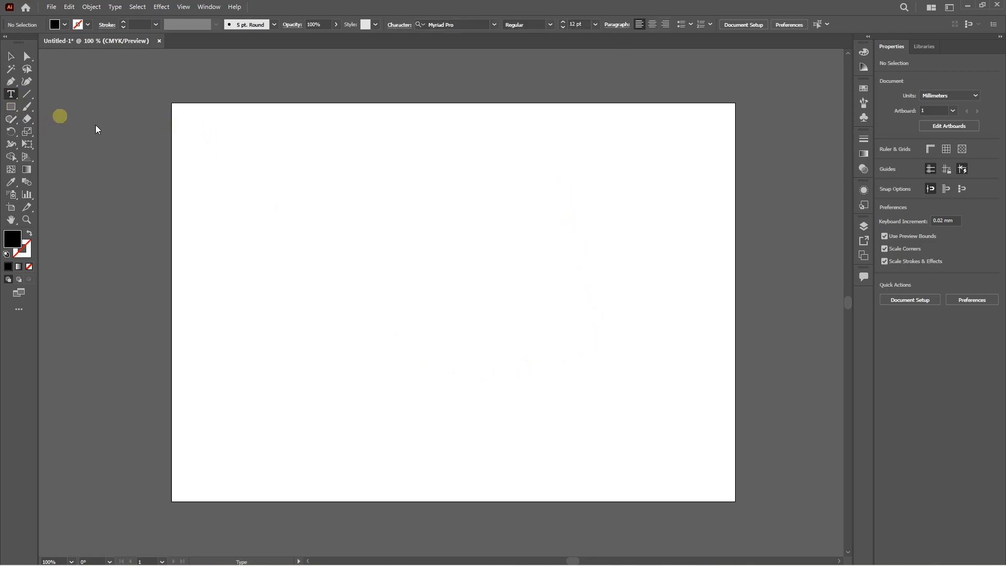
drag(275, 171, 615, 396)
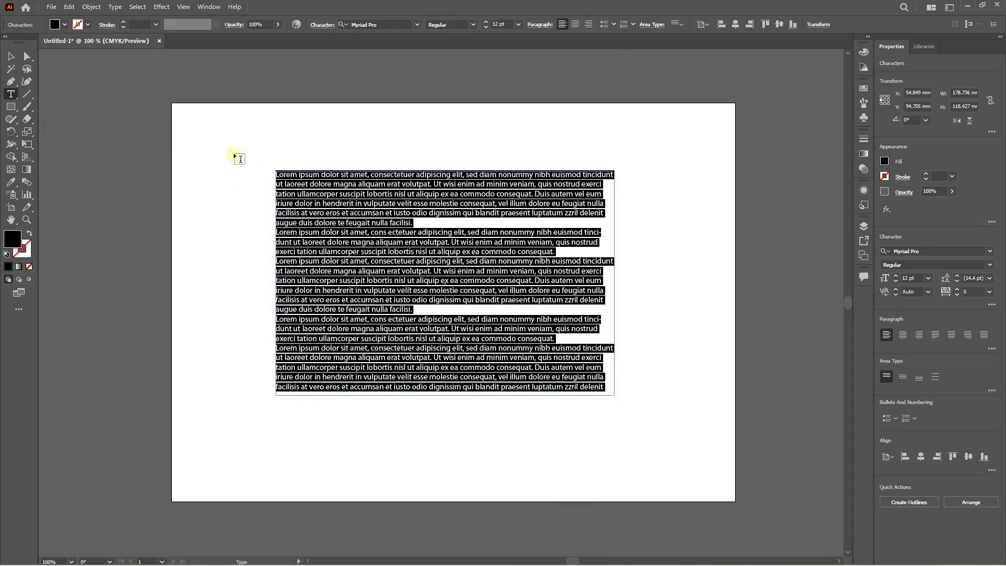
click(236, 158)
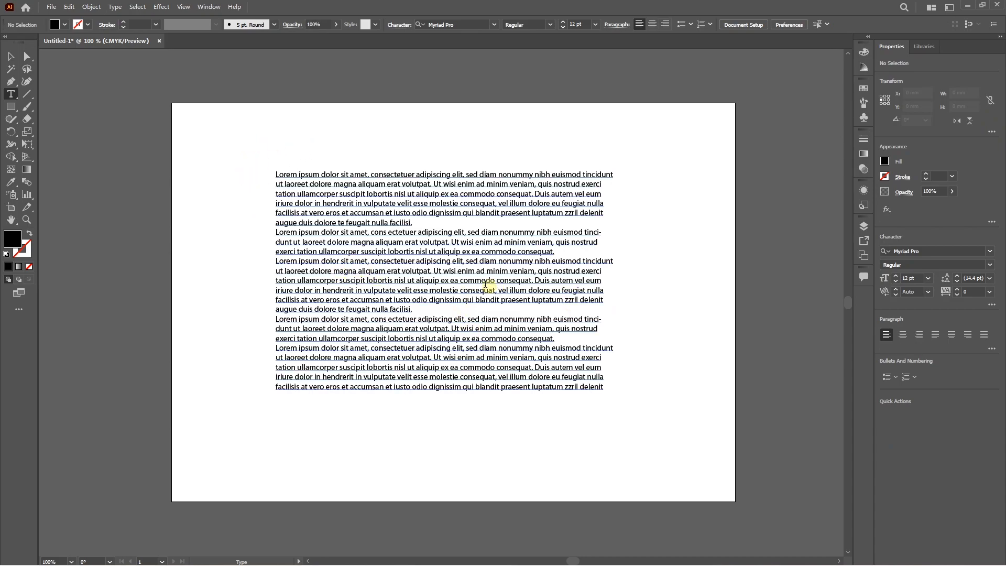
Delete the placeholder text frame from the artboard.
key(v)
click(274, 234)
drag(274, 235, 325, 238)
key(Delete)
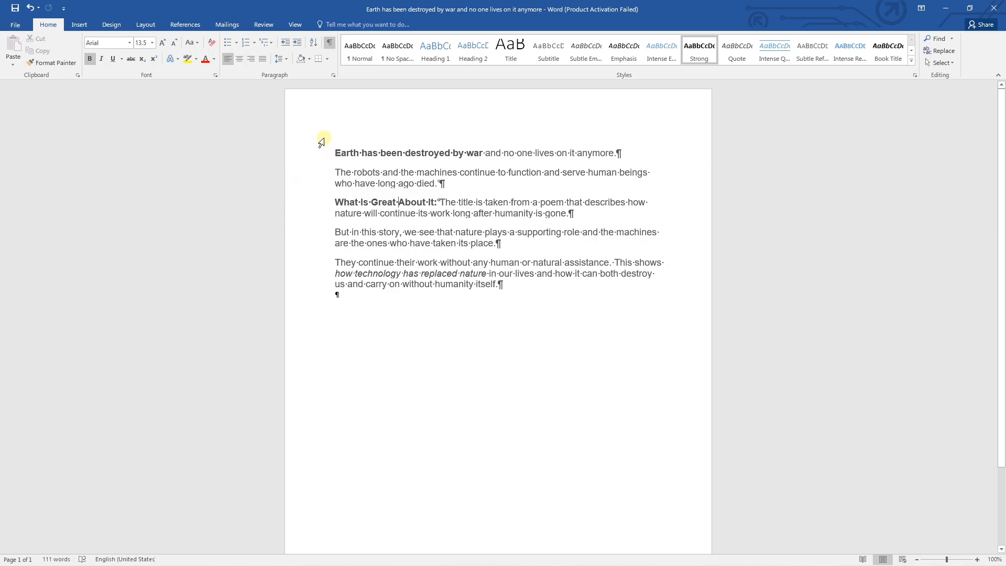
Switch to the Word document and examine the formatting of its opening line, the "What Is Great About It" heading and the "how technology has replaced nature" phrase.
drag(334, 152, 454, 161)
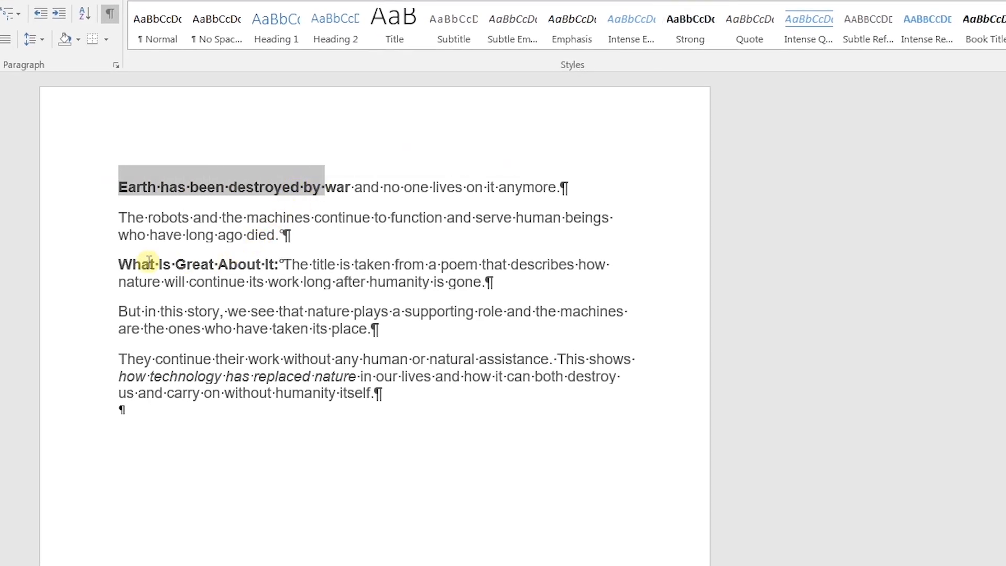
drag(120, 263, 270, 265)
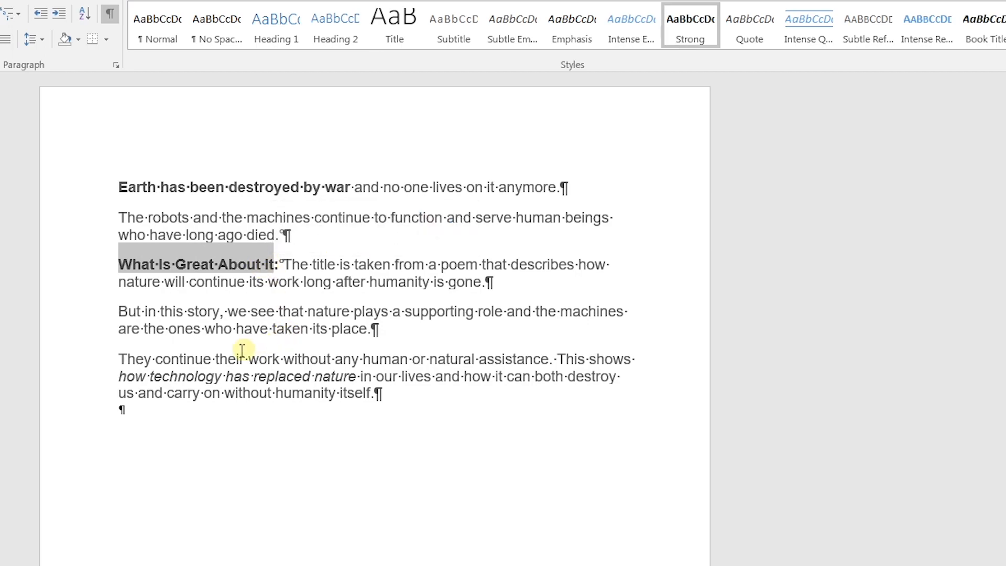
drag(119, 376, 320, 381)
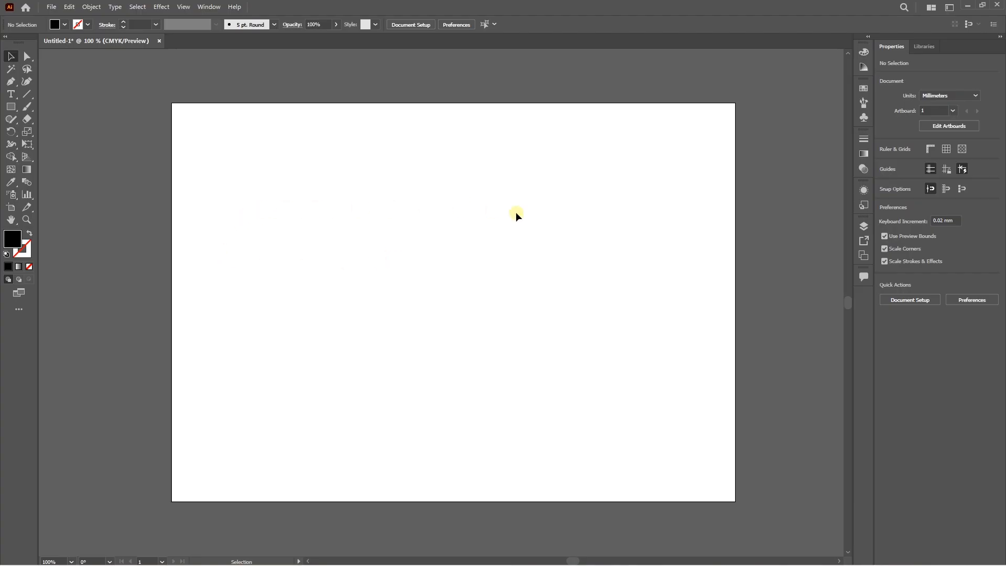
In Illustrator, place the Word file "Earth has been destroyed by war…" with Remove Text Formatting off, in a frame about 131 by 108 mm.
click(46, 9)
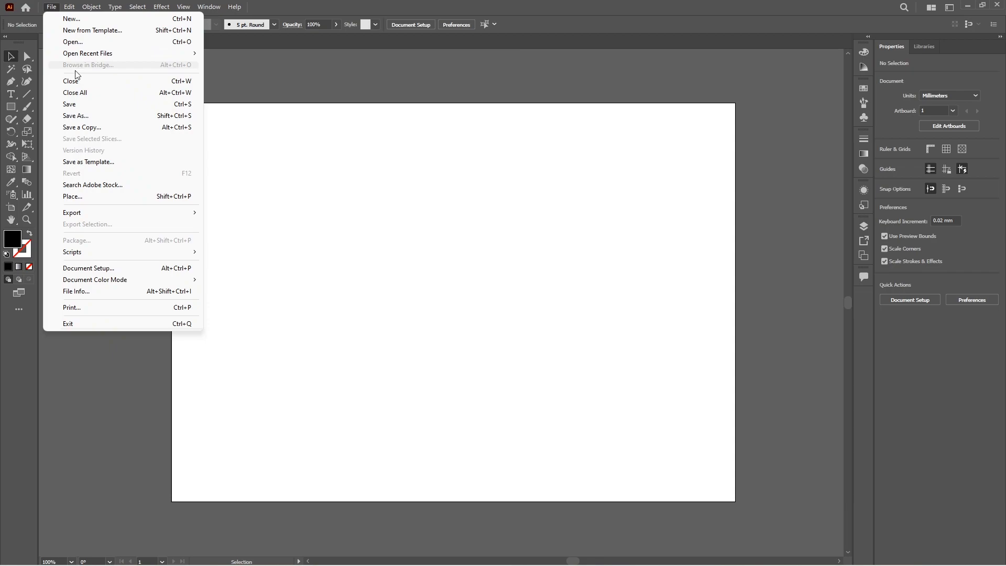
click(87, 195)
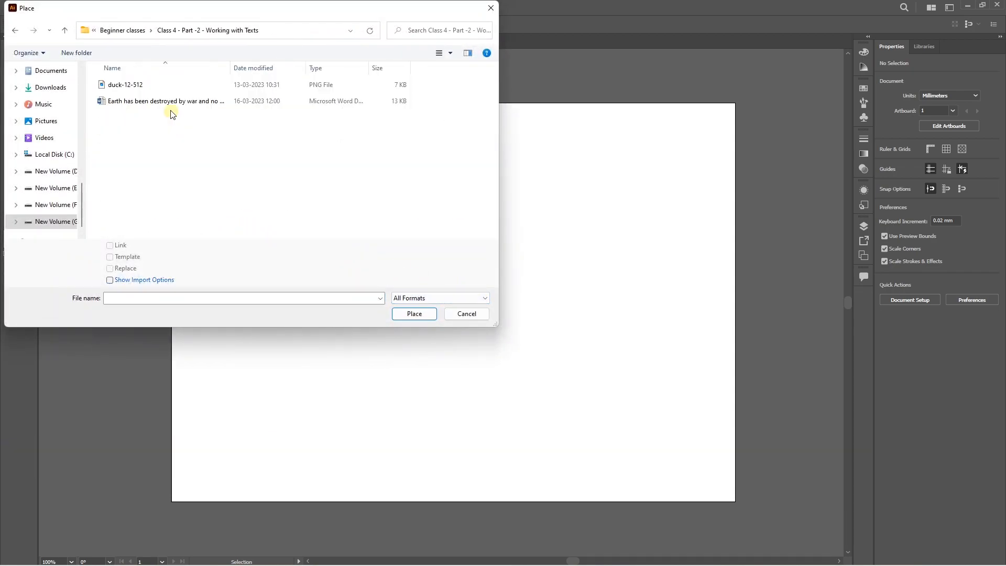
click(165, 101)
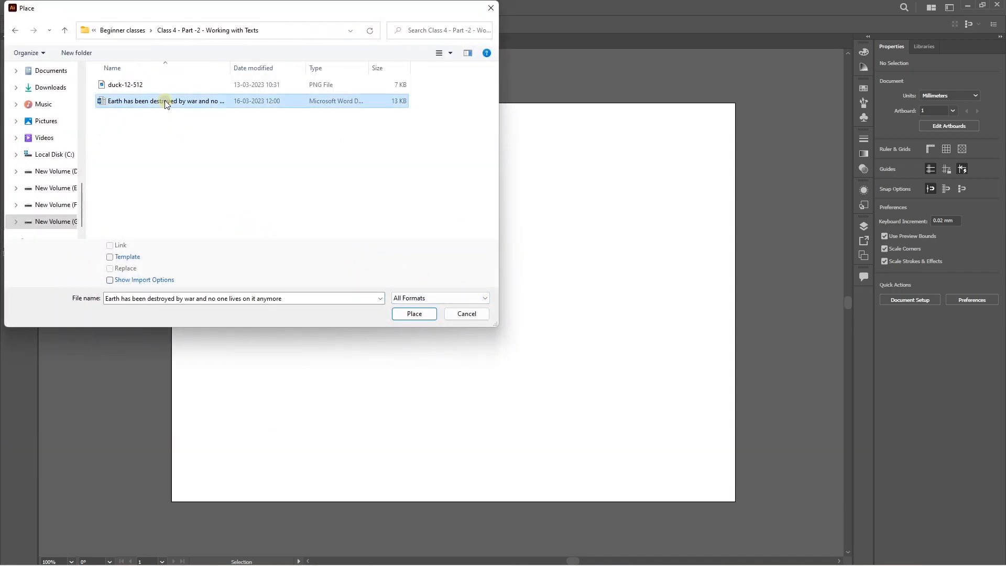
click(413, 313)
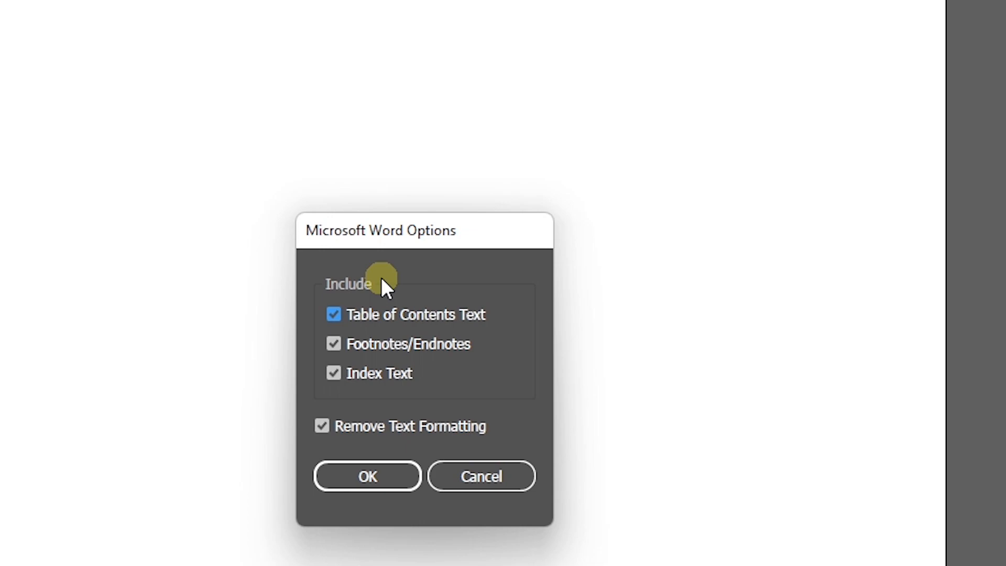
click(349, 427)
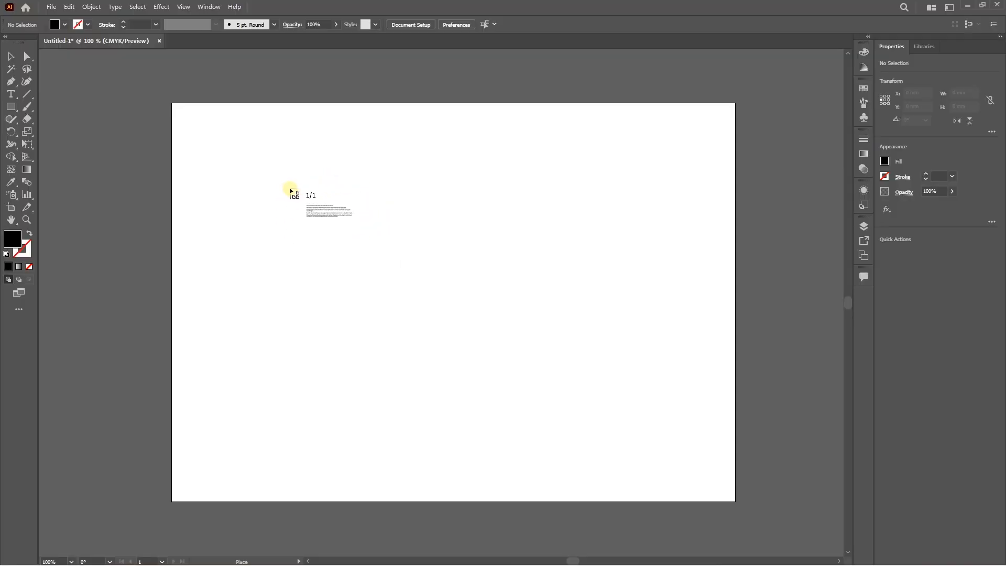
drag(291, 184, 539, 386)
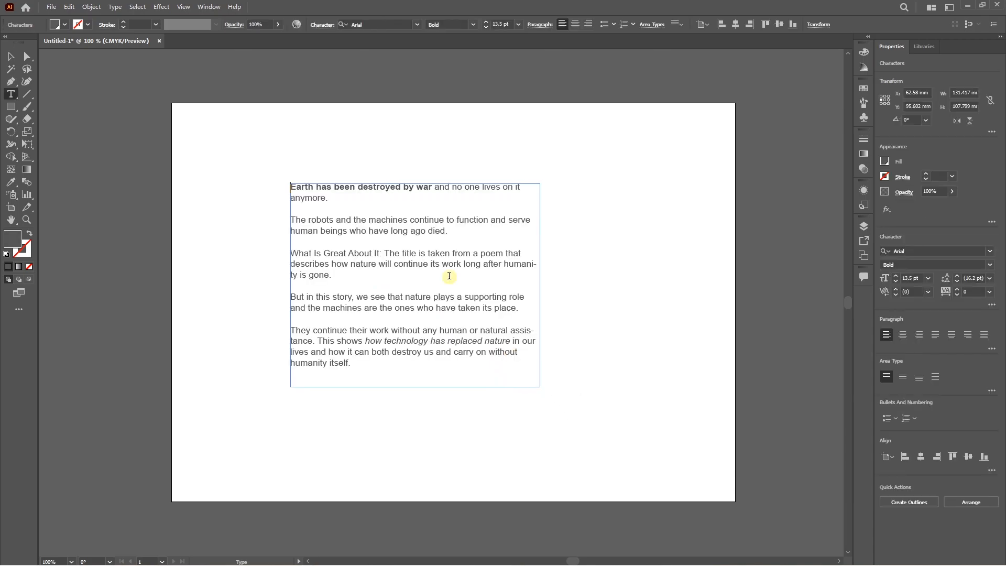
Check the bold and italic formatting in the placed Word text, and delete its text frame.
drag(316, 183, 356, 196)
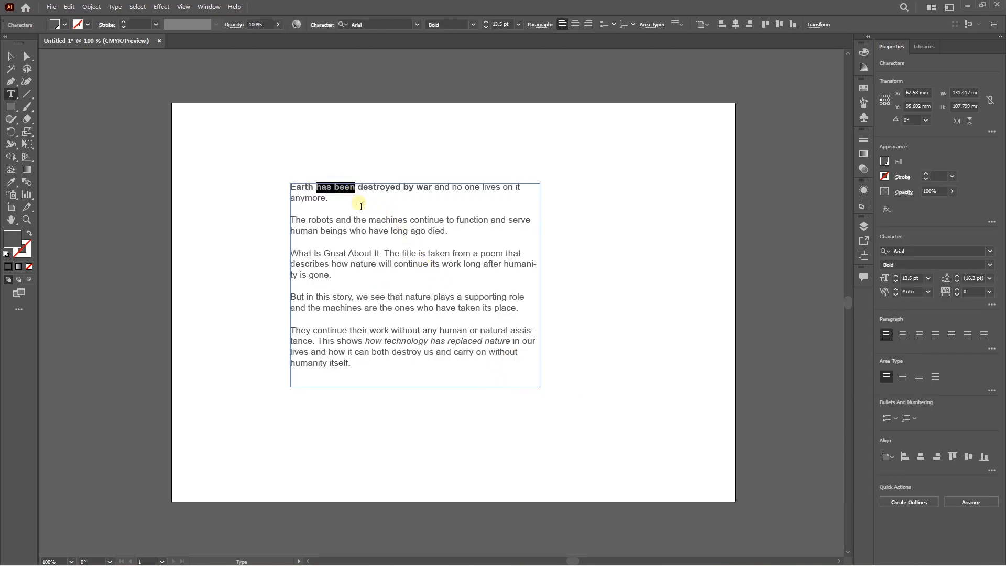
drag(366, 338, 430, 344)
click(429, 342)
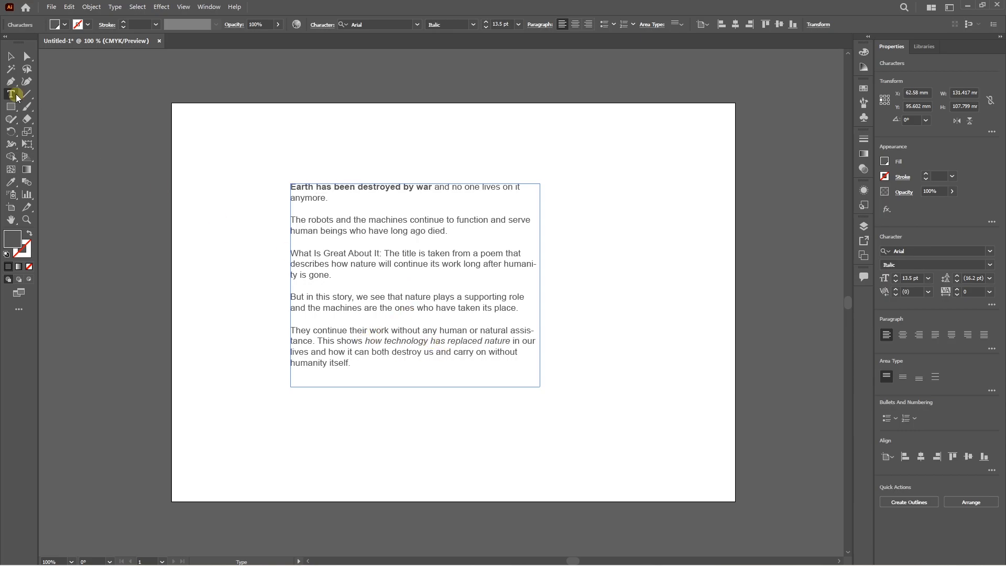
click(10, 57)
key(Delete)
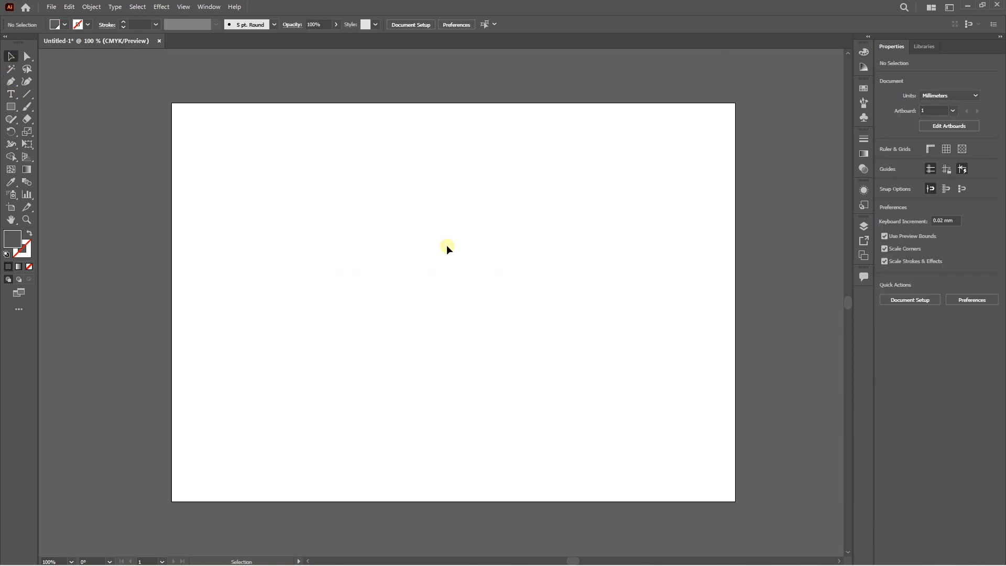
Place the same Word file with Remove Text Formatting on, in a frame about 129 by 123 mm, and check the imported text's font.
key(ctrl+shift+p)
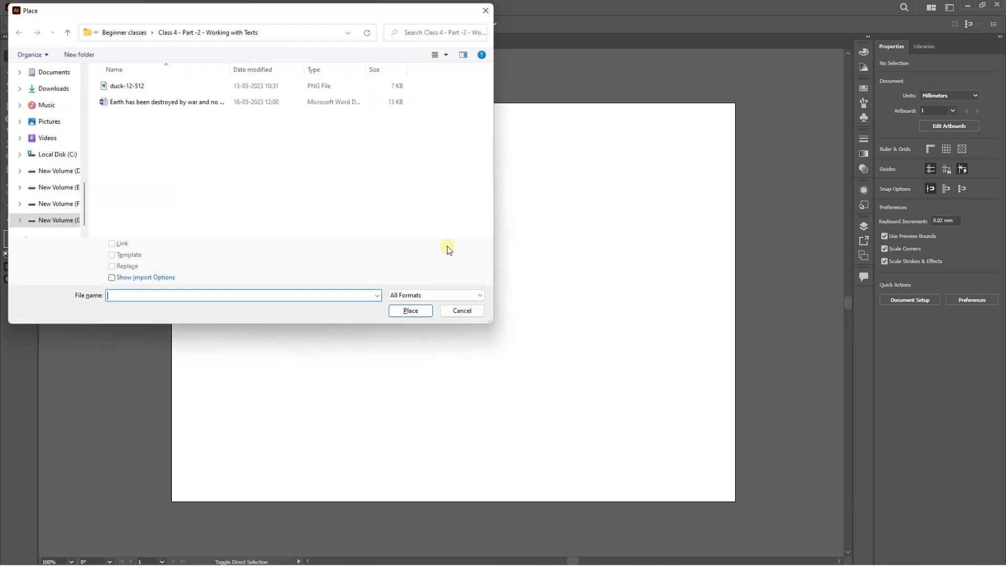
click(177, 102)
click(404, 315)
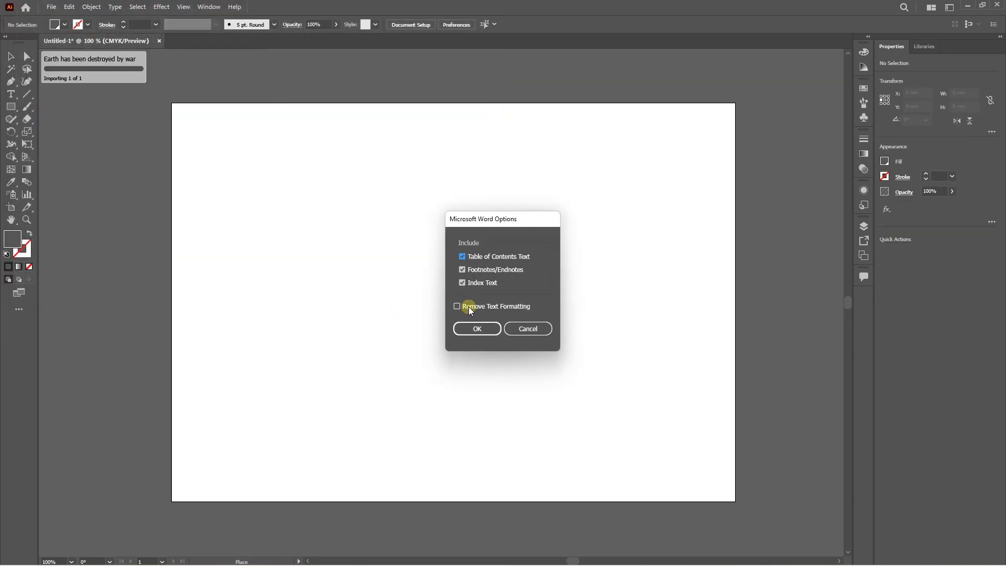
click(455, 306)
click(478, 328)
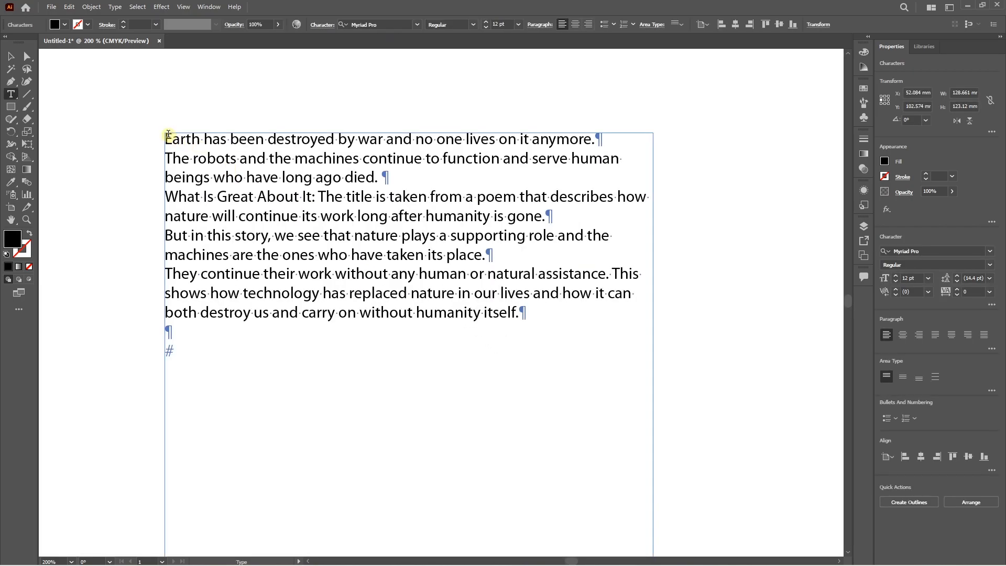
drag(168, 134, 328, 235)
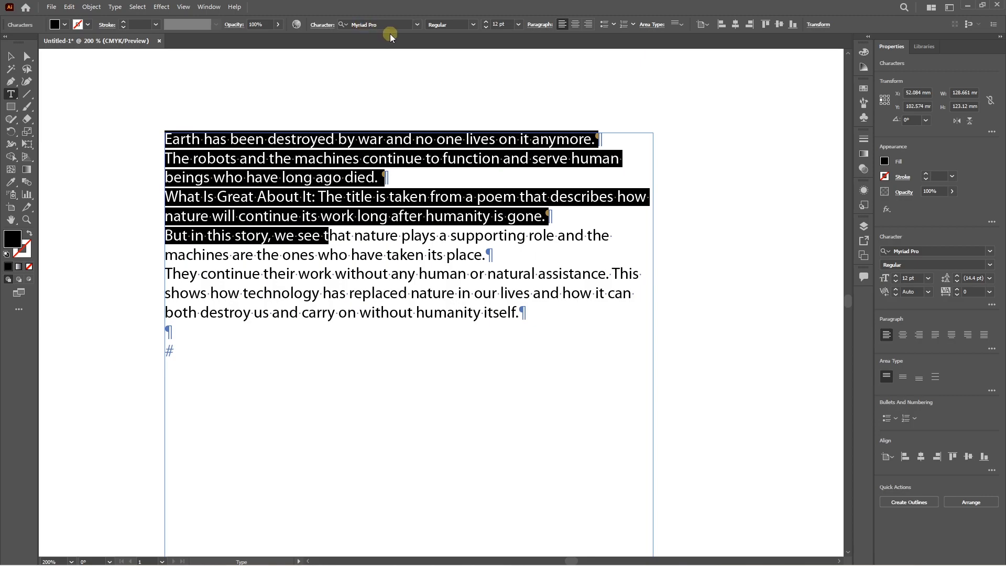
click(318, 216)
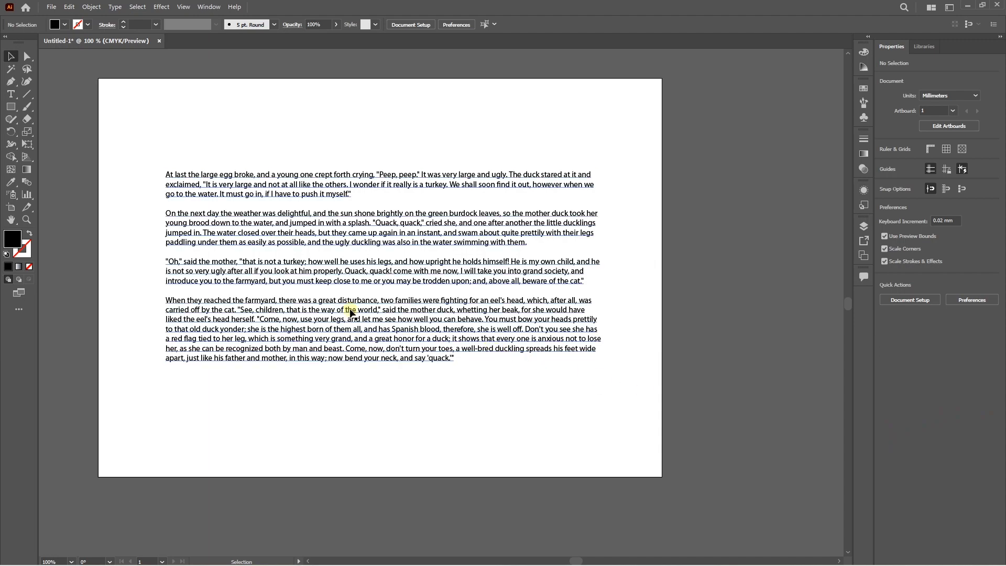
Bring up the Paragraph formatting options beside the duckling story text.
click(284, 272)
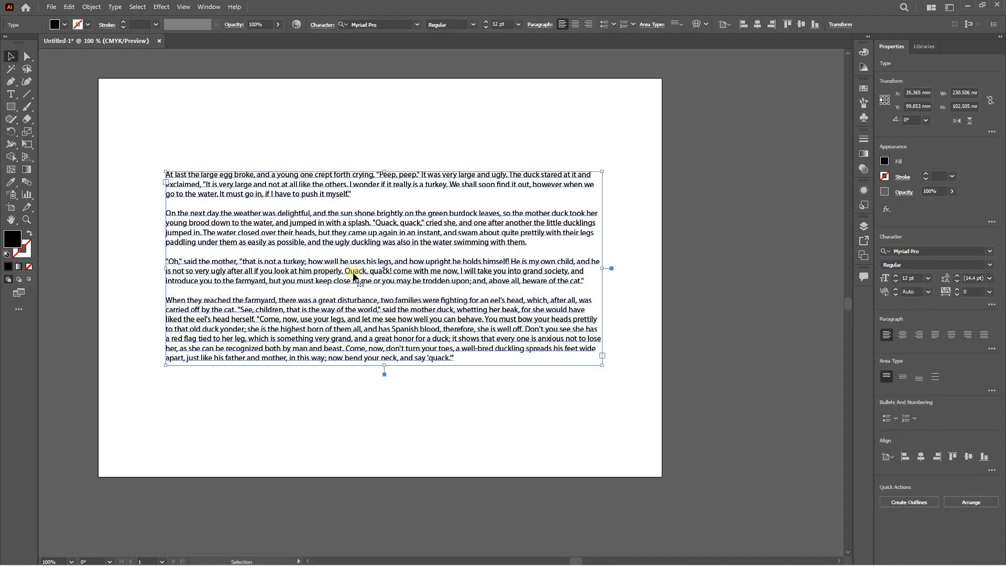
click(647, 295)
key(ctrl+alt+t)
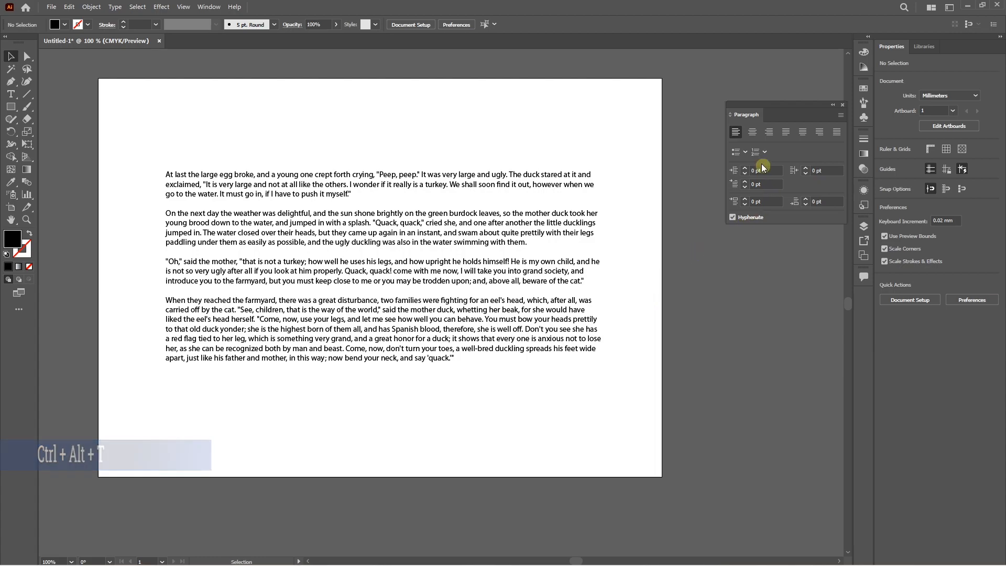
click(199, 10)
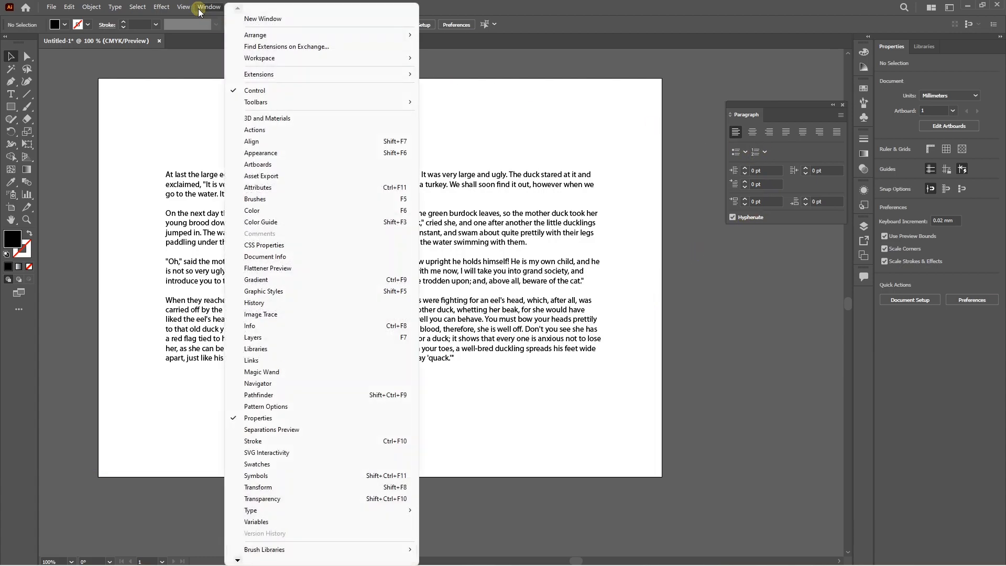
mouse_move(387, 510)
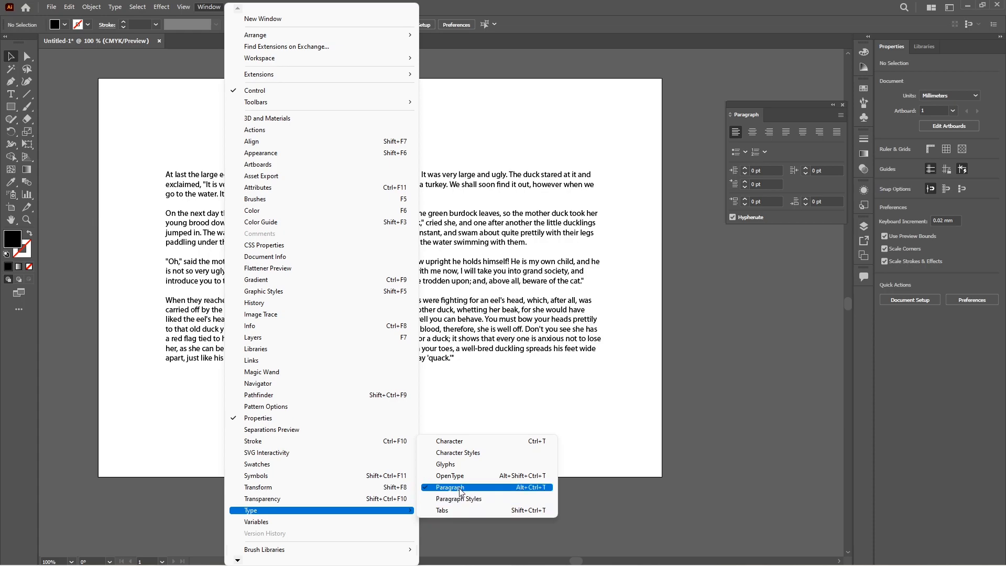
click(488, 373)
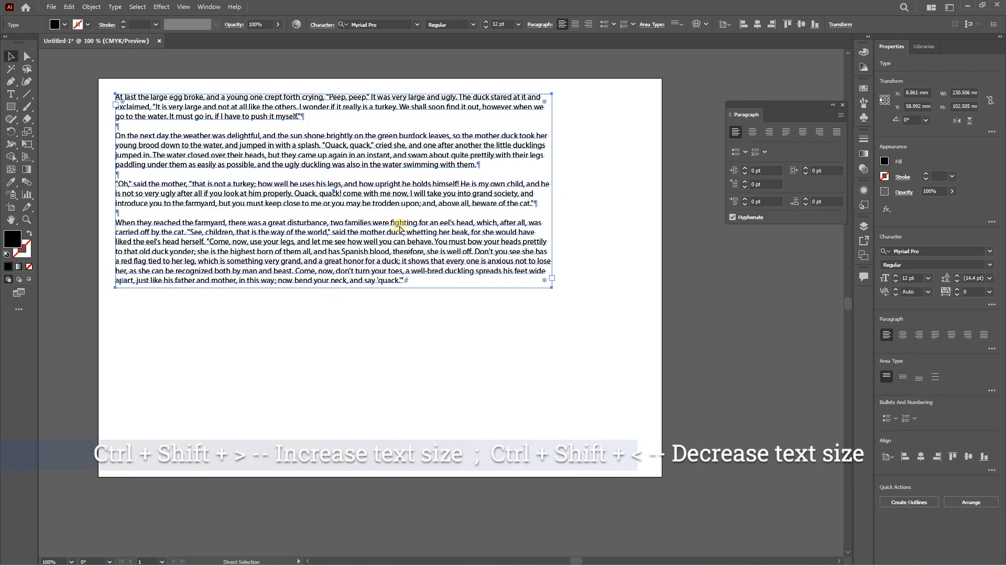
Increase the duckling story text's font size to 18 pt.
key(ctrl+shift+period)
key(ctrl+shift+period)
key(ctrl+shift+period)
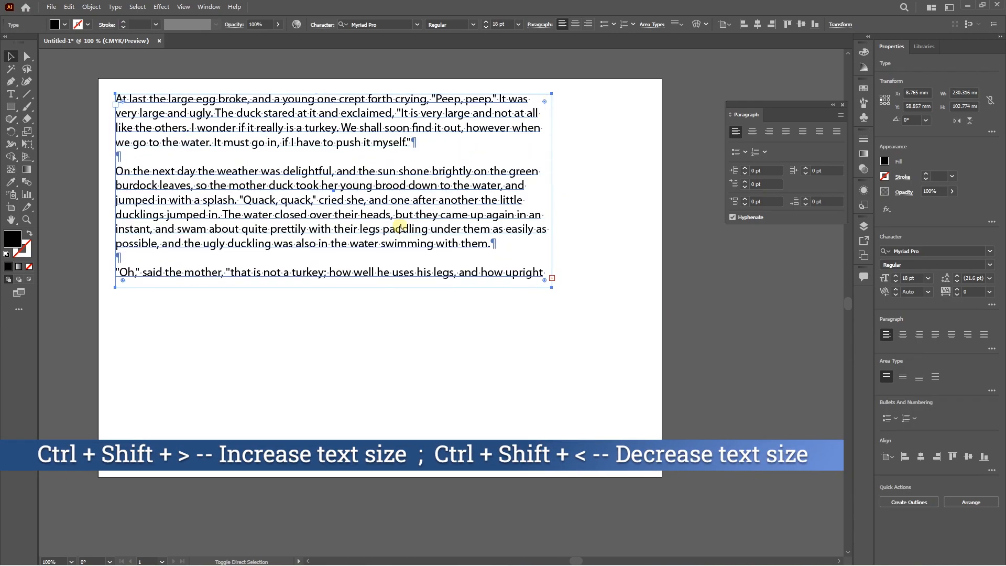
Enlarge the story's text frame to about 274 mm wide and 194 mm tall so all its text fits.
drag(552, 191, 634, 190)
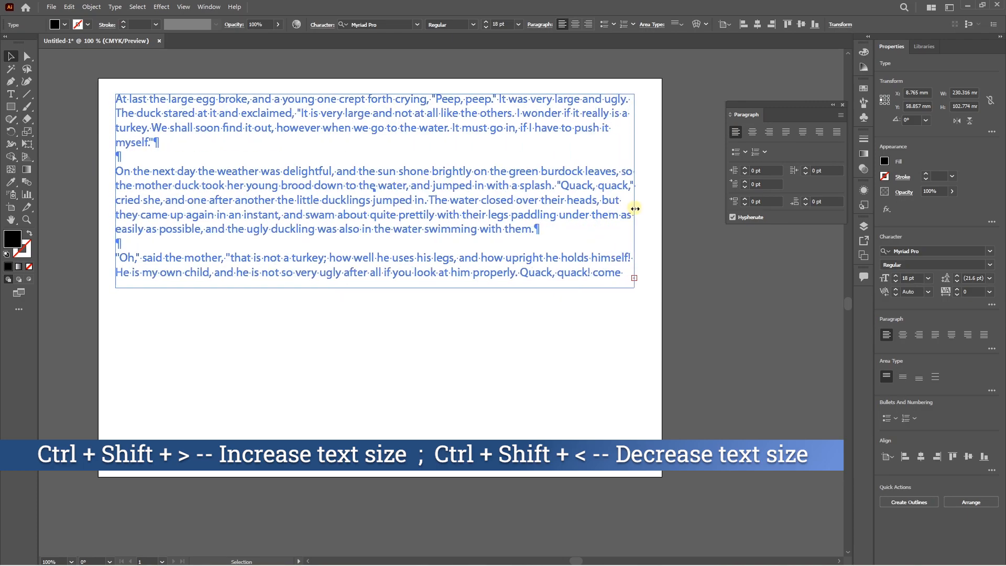
drag(378, 287, 375, 469)
click(646, 375)
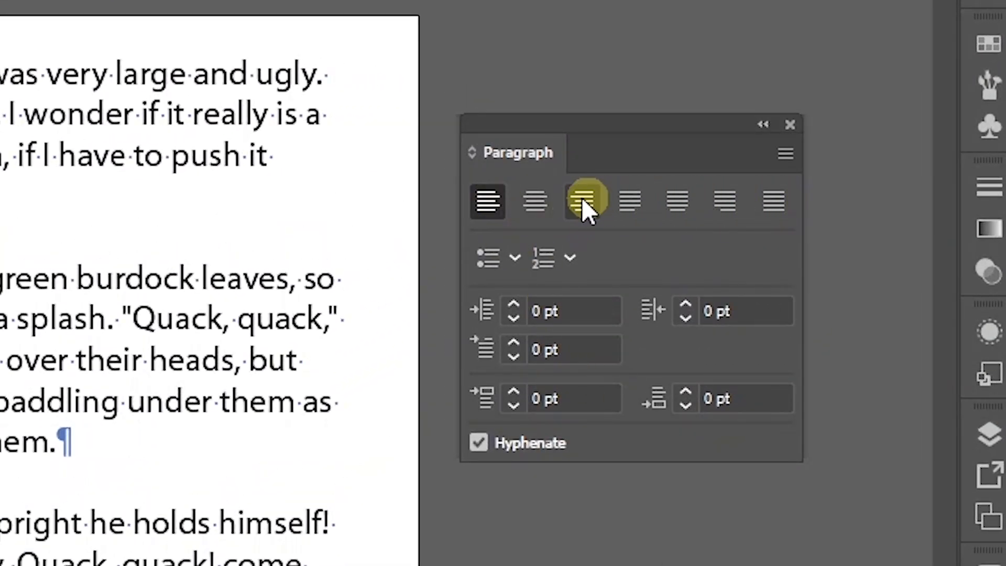
Show the rulers and add vertical guides along the left and right edges of the story's text frame.
click(11, 286)
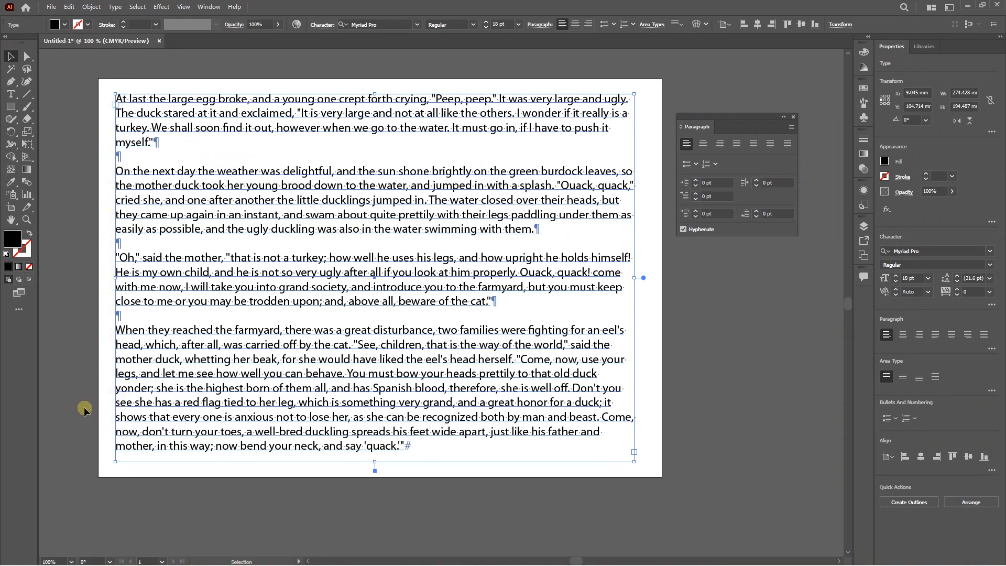
key(ctrl+r)
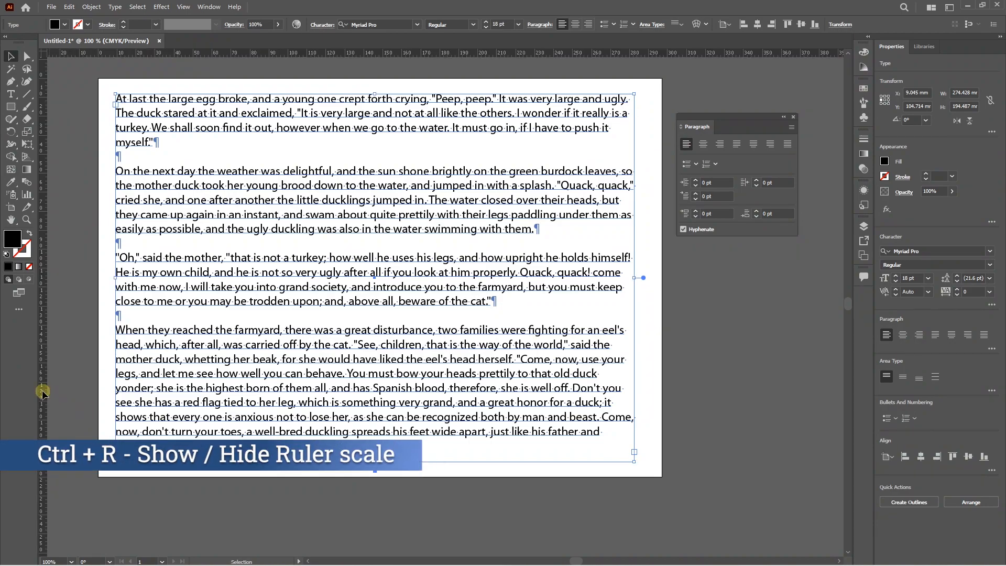
drag(42, 391, 116, 401)
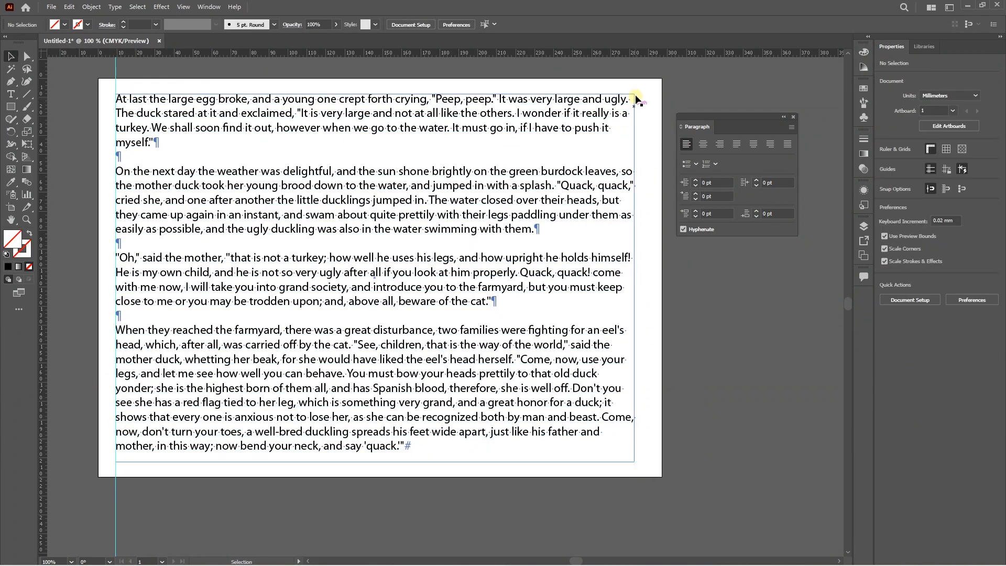
drag(42, 350, 633, 343)
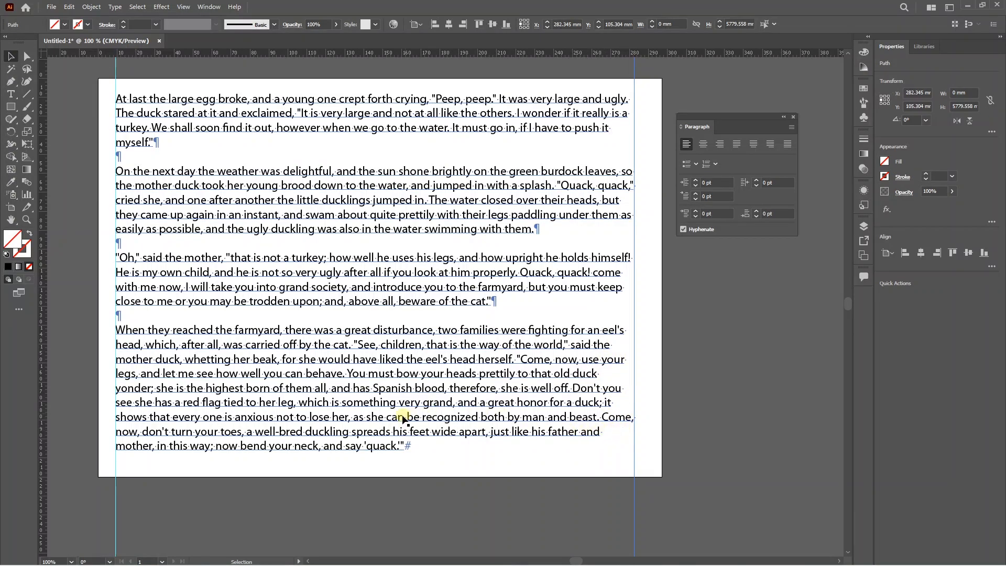
Center-align all paragraphs of the duckling story text.
click(649, 422)
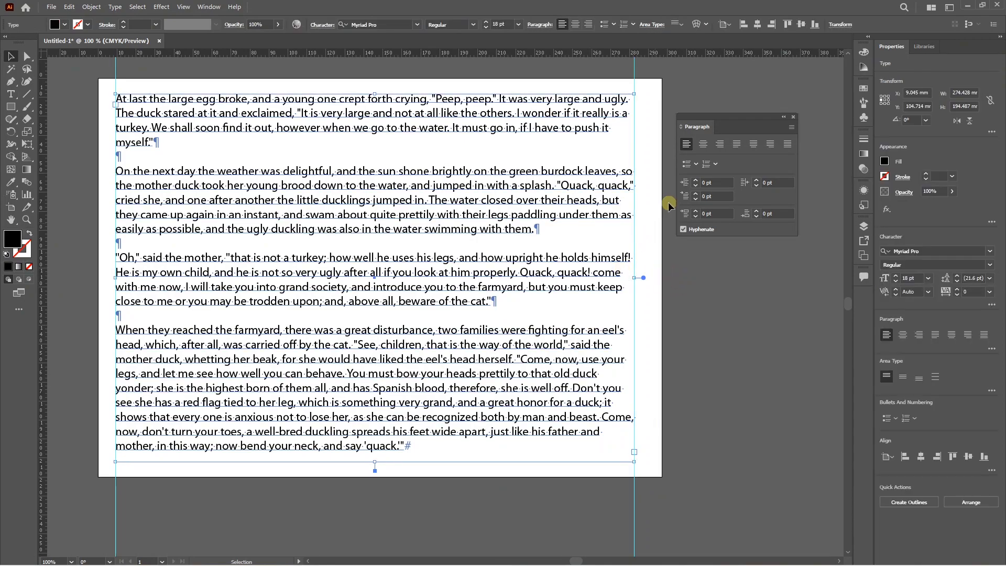
click(703, 144)
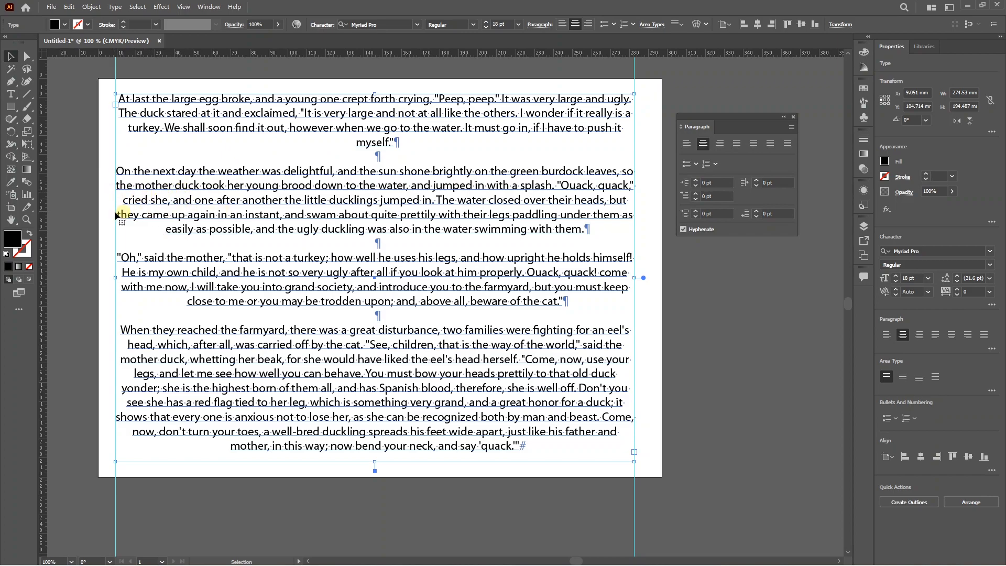
Right-align the whole duckling story text, and switch it to justified with the last line aligned left.
click(720, 144)
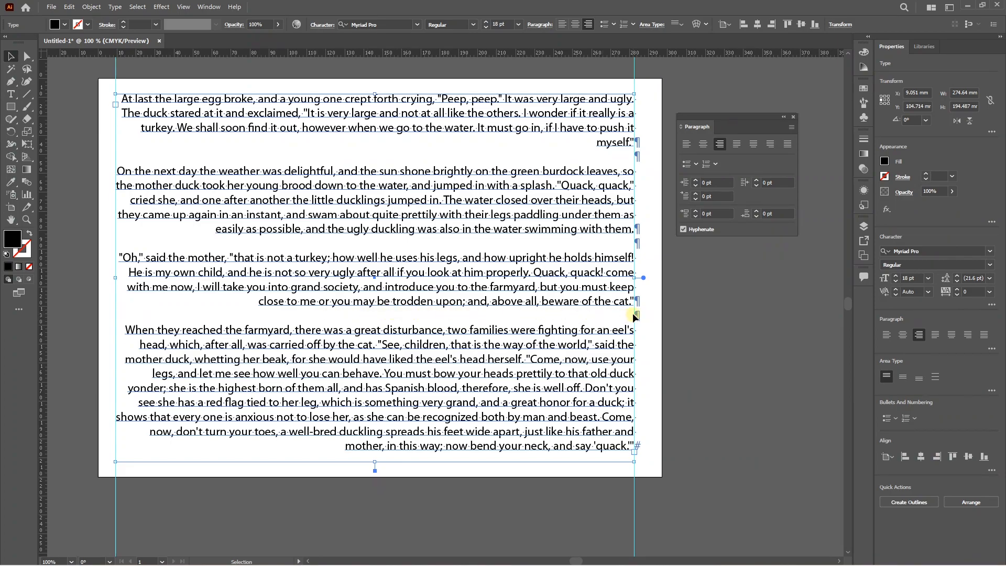
click(738, 144)
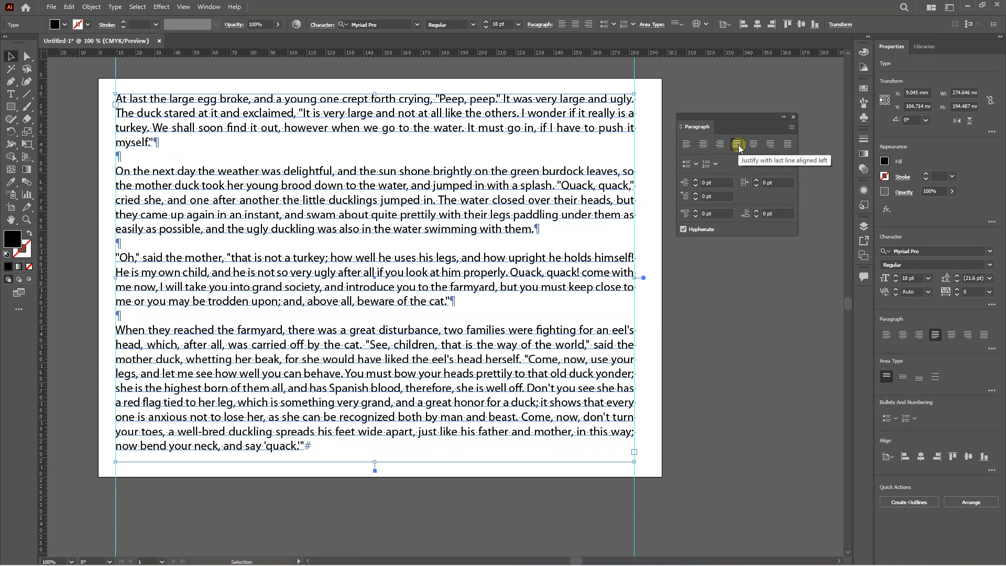
click(687, 293)
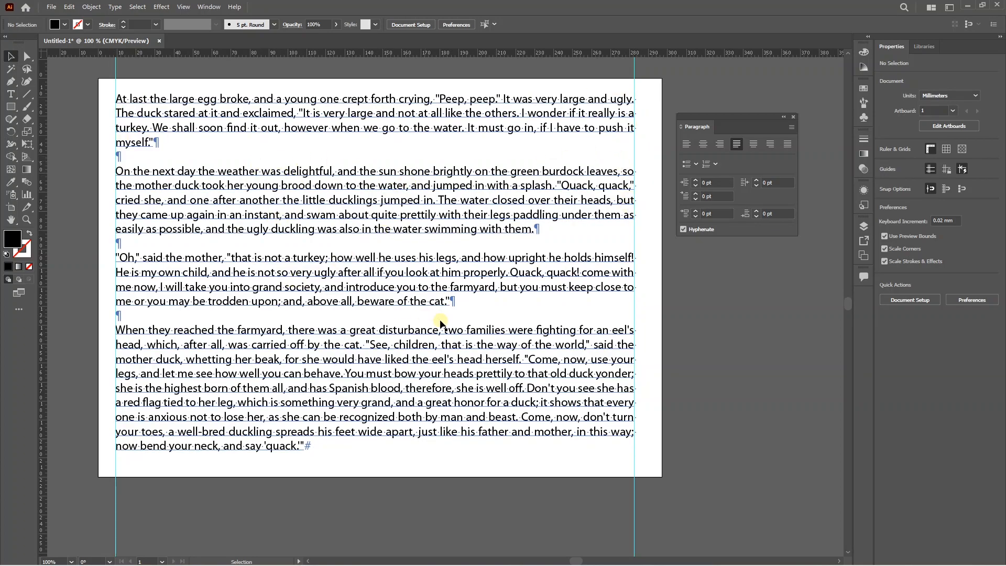
Justify the duckling story text with the last line centered, and switch it to last line aligned right.
click(530, 220)
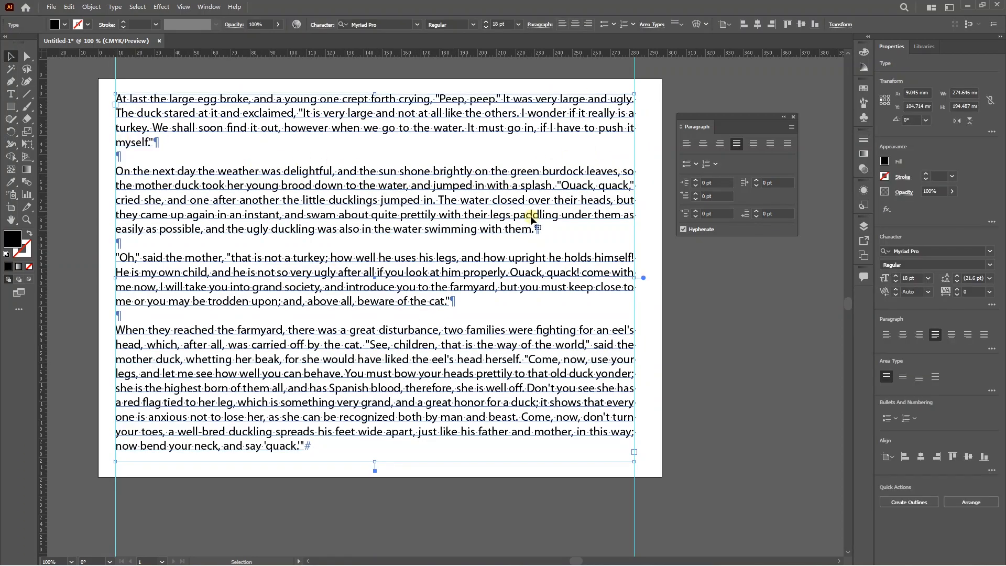
click(754, 147)
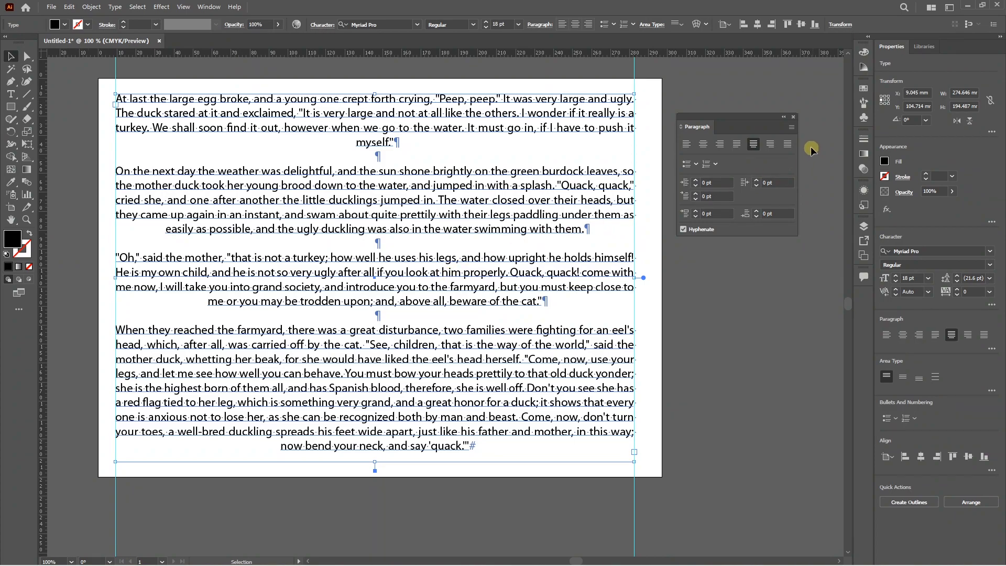
click(768, 145)
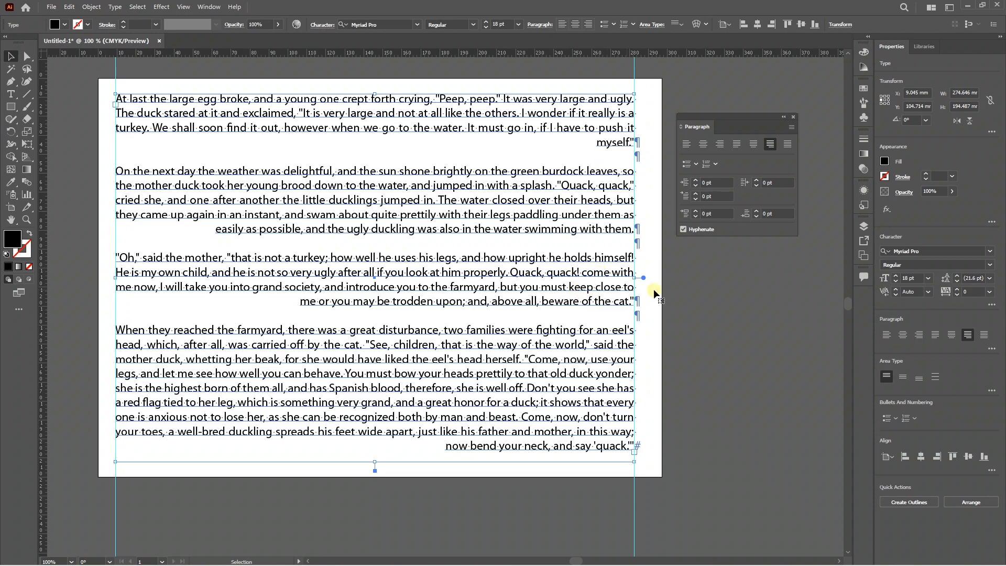
Justify all lines of the duckling story text, including the last line of each paragraph.
click(787, 146)
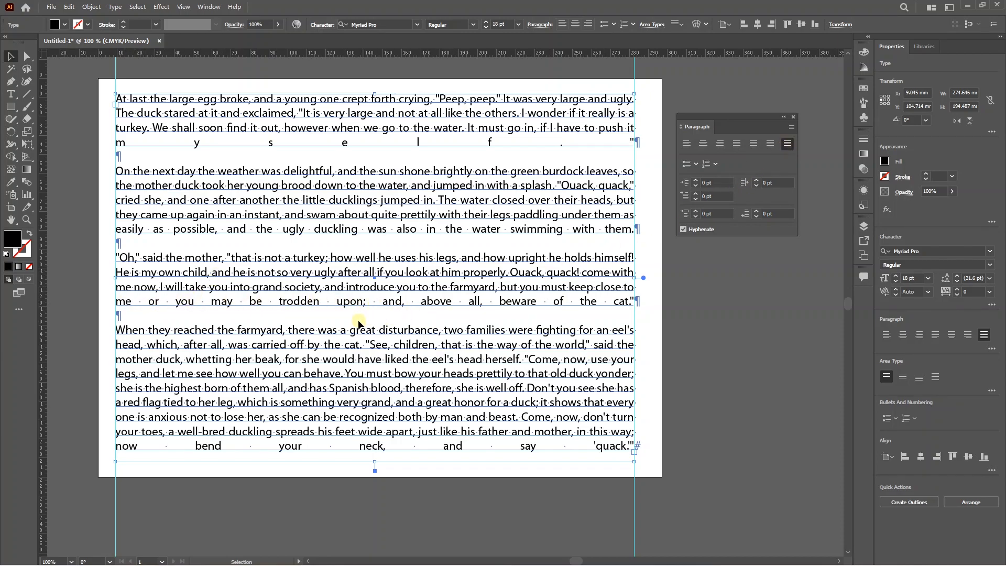
click(732, 354)
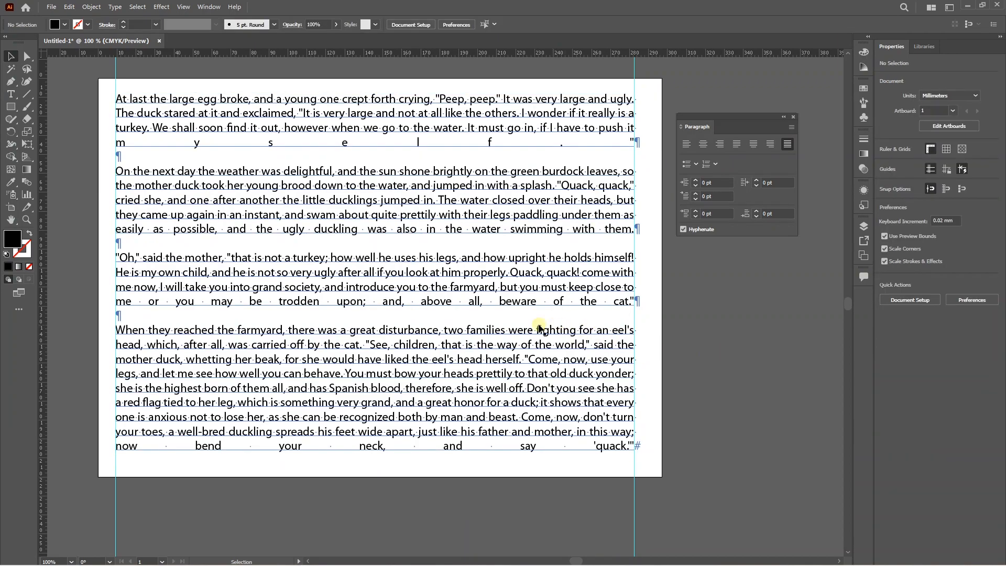
Reduce the duckling story text to 14 pt and justify it with the last line aligned left.
click(472, 319)
key(ctrl+shift+comma)
key(ctrl+shift+comma)
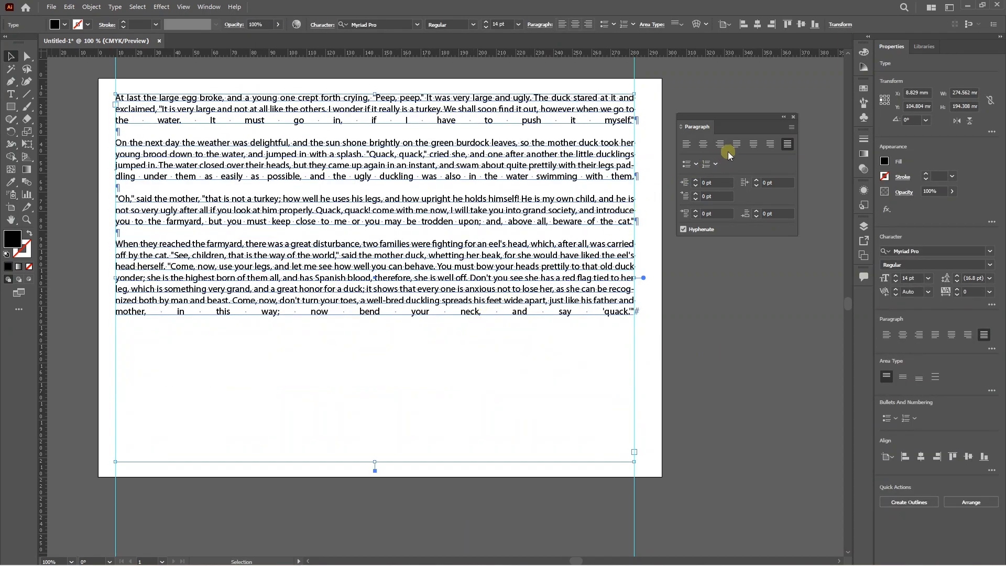
click(737, 145)
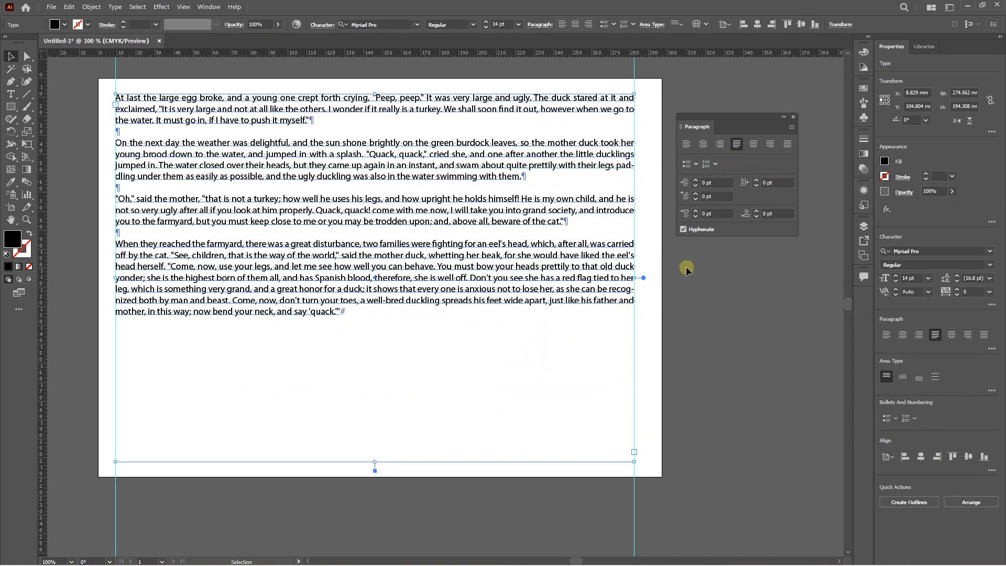
click(650, 187)
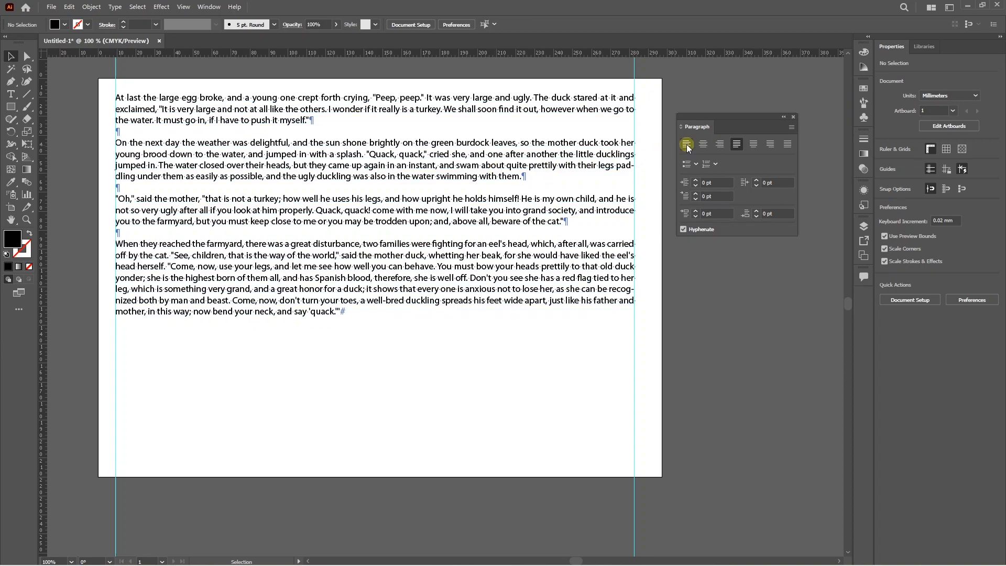
Turn off automatic hyphenation for the duckling story text.
click(508, 194)
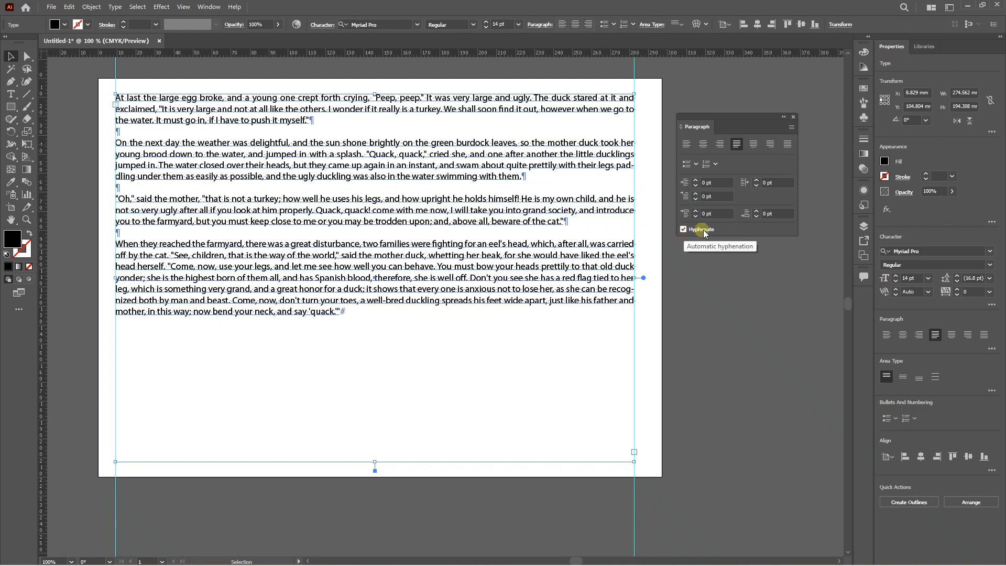
click(683, 229)
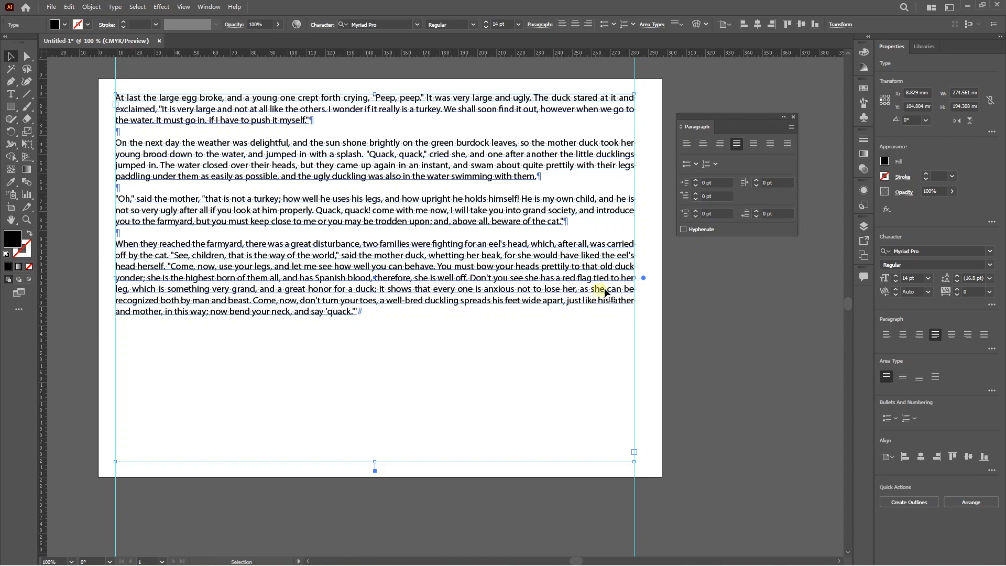
Narrow the story's text frame to about 134 mm wide and turn automatic hyphenation back on.
drag(632, 279, 369, 277)
mouse_move(369, 278)
mouse_down()
mouse_move(444, 278)
mouse_move(367, 279)
mouse_up()
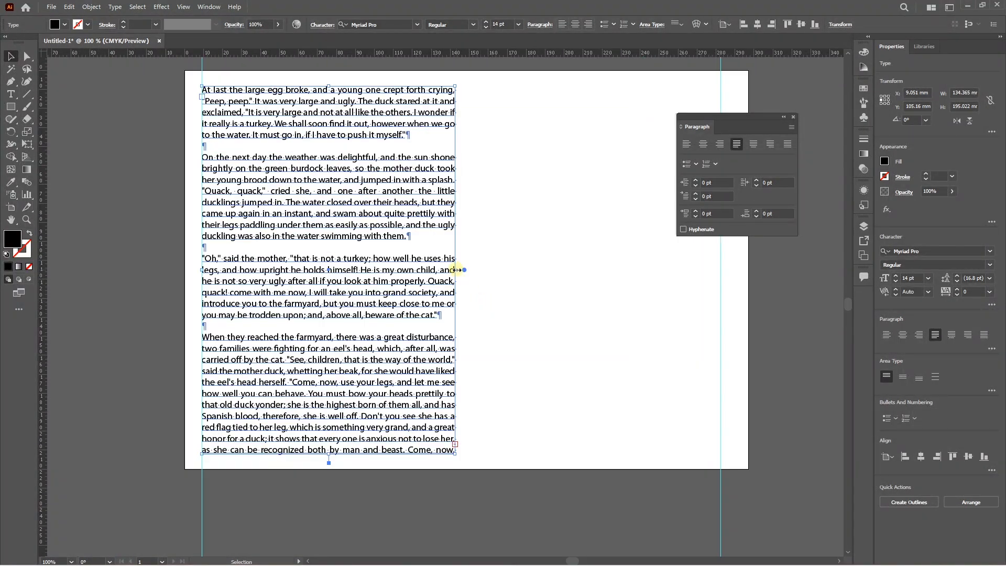
scroll(315, 205, up, 1)
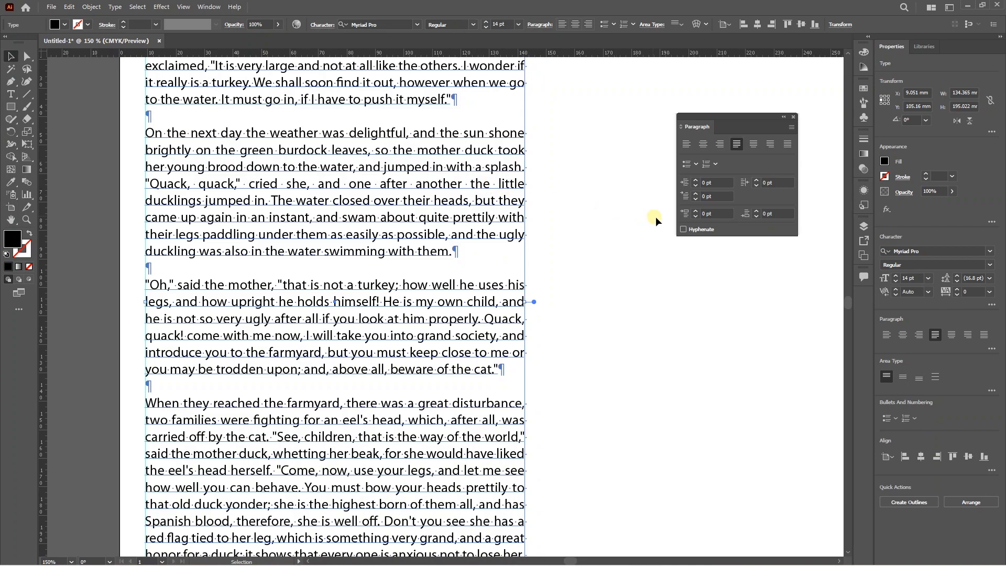
click(685, 231)
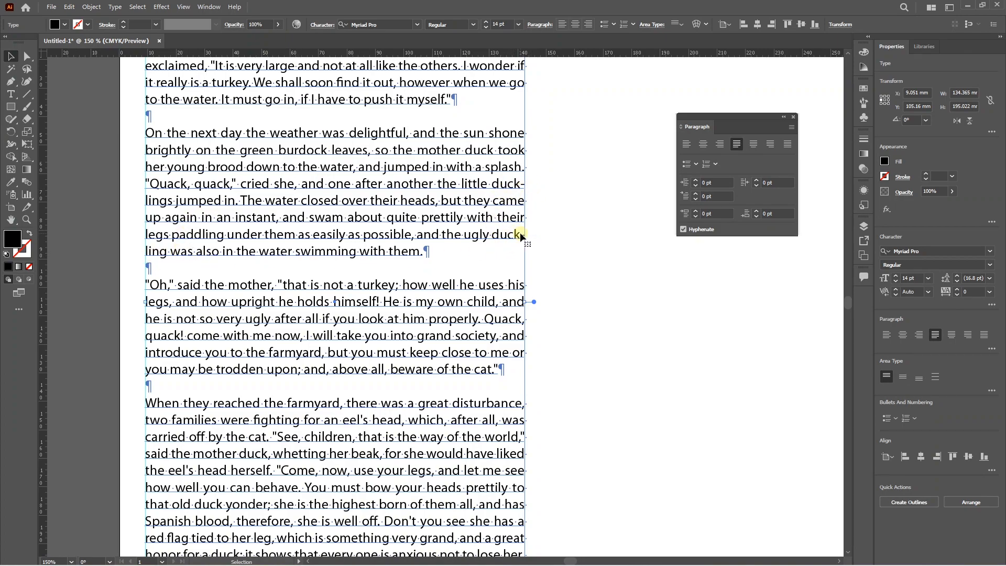
key(ctrl+1)
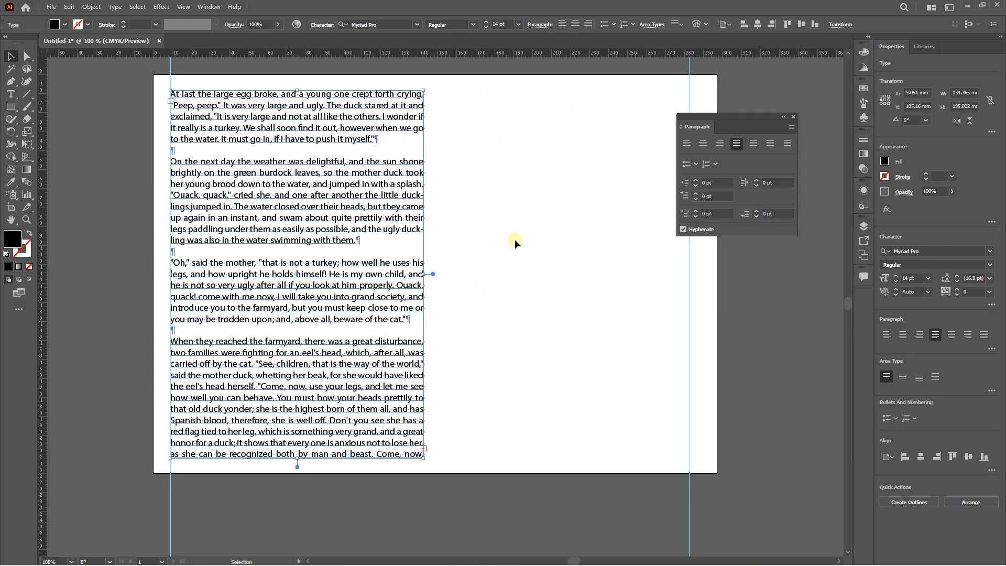
Flow the overflowing story text into a second frame about 124 mm wide and 194 mm tall beside the first.
key(t)
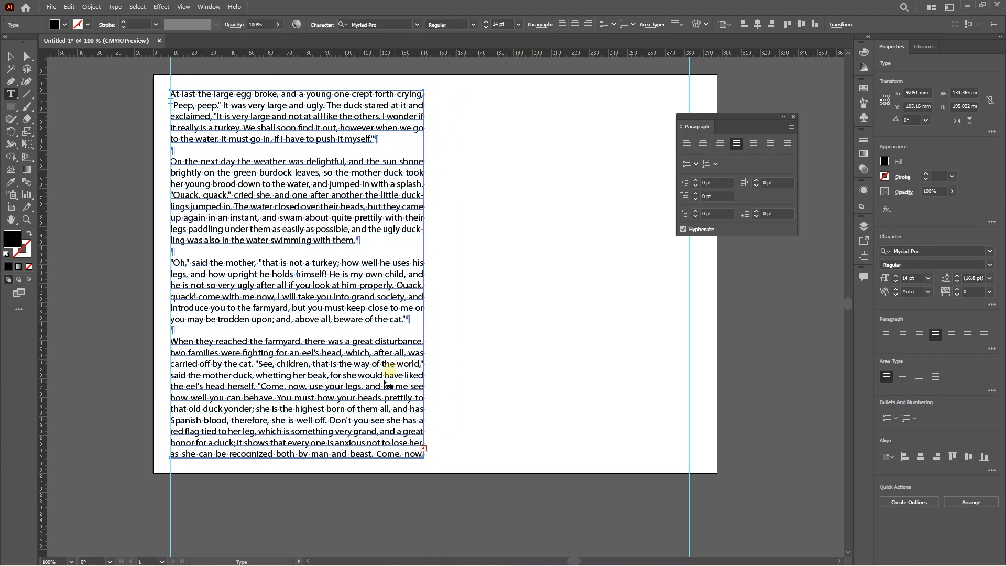
drag(464, 92, 697, 457)
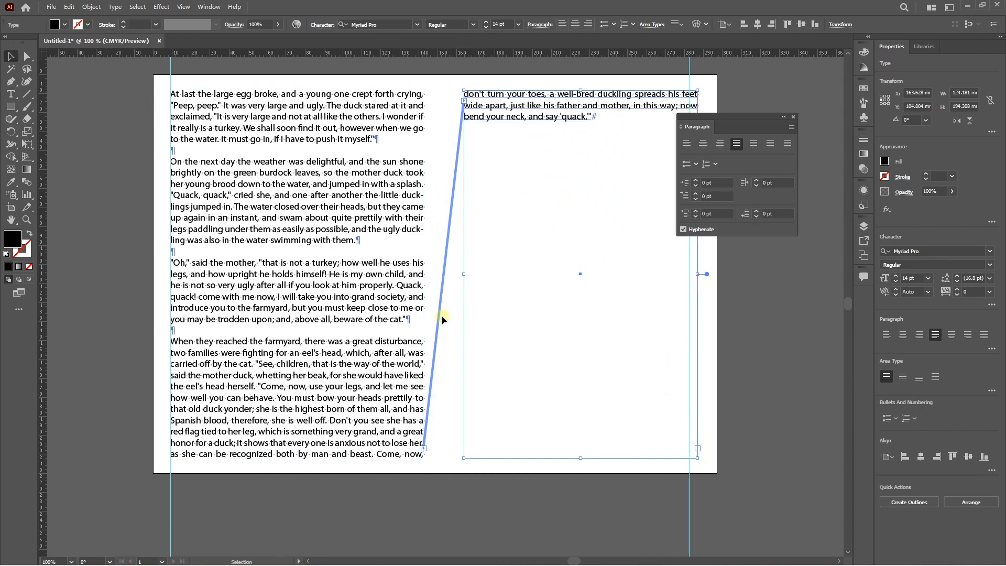
Delete ", I will take you into grand" from the third paragraph and "that old duck yonder; she is the highest" from the fourth.
triple_click(349, 292)
drag(276, 297, 375, 302)
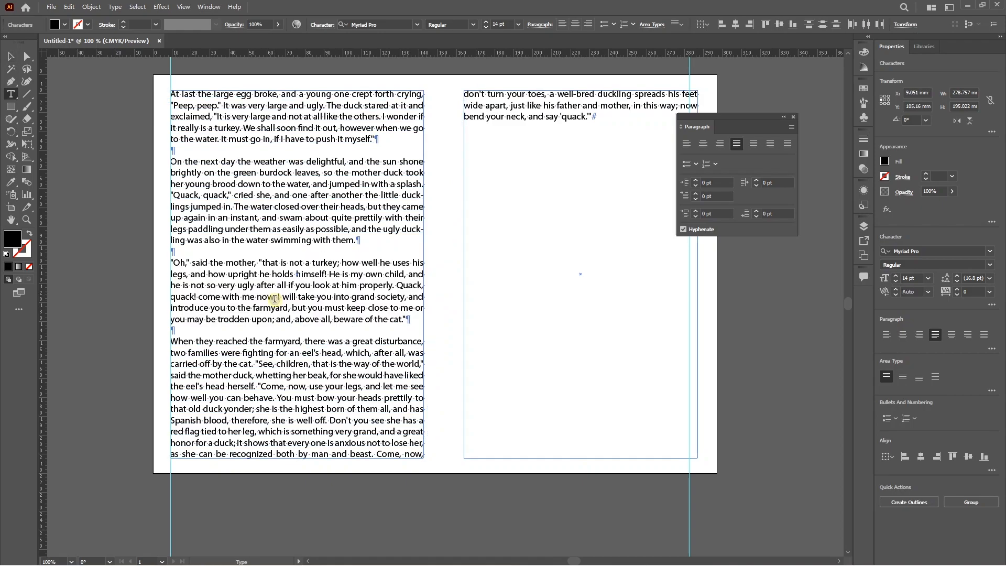
key(BackSpace)
drag(376, 412, 170, 386)
key(BackSpace)
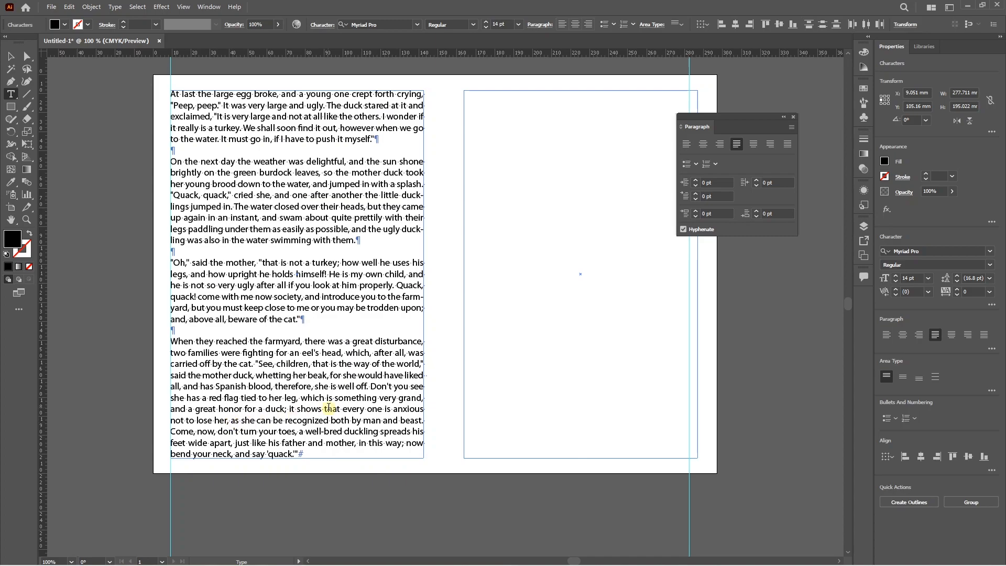
key(ctrl+z)
drag(329, 408, 170, 409)
key(BackSpace)
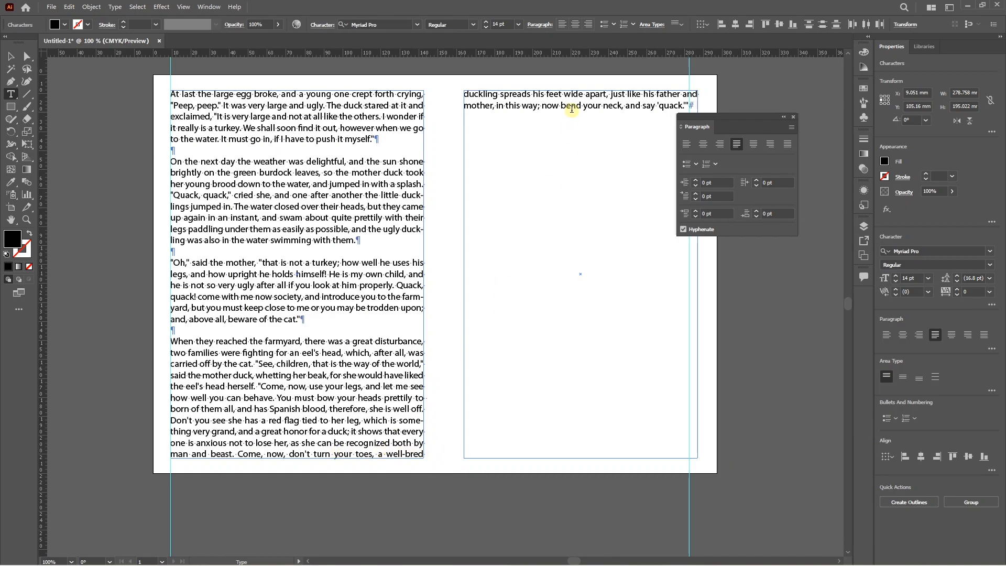
key(Escape)
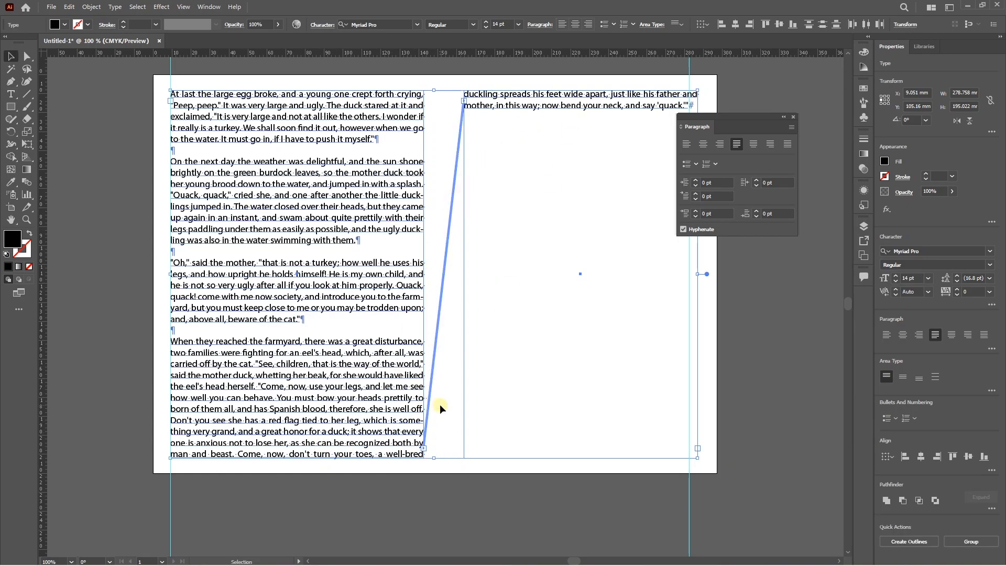
Undo the text deletions, the second frame, the hyphenation change and the narrowing of the story's frame, and deselect everything.
key(ctrl+z)
key(ctrl+z)
key(ctrl+z)
key(ctrl+z)
key(ctrl+z)
key(ctrl+z)
key(ctrl+z)
key(ctrl+z)
key(ctrl+z)
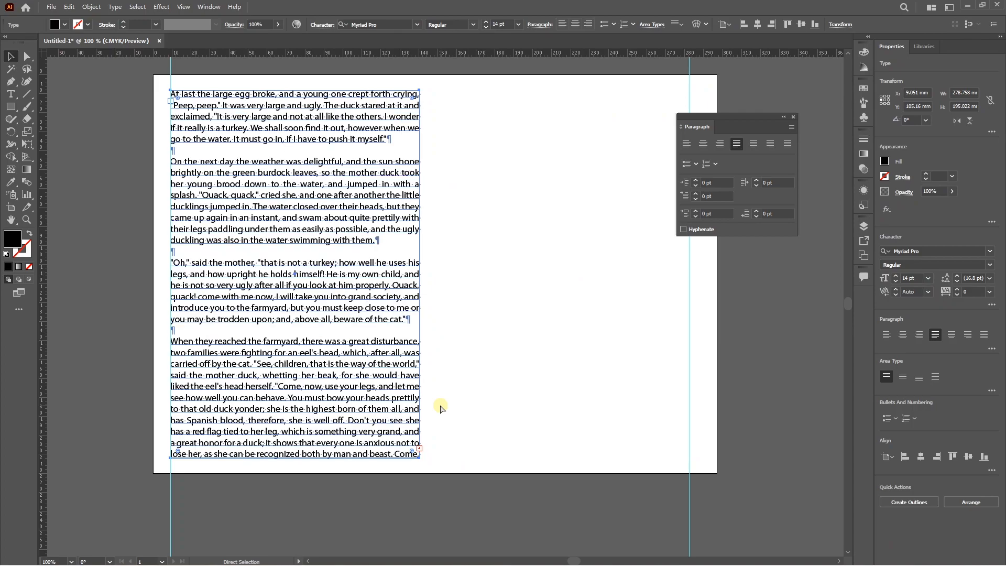
click(769, 393)
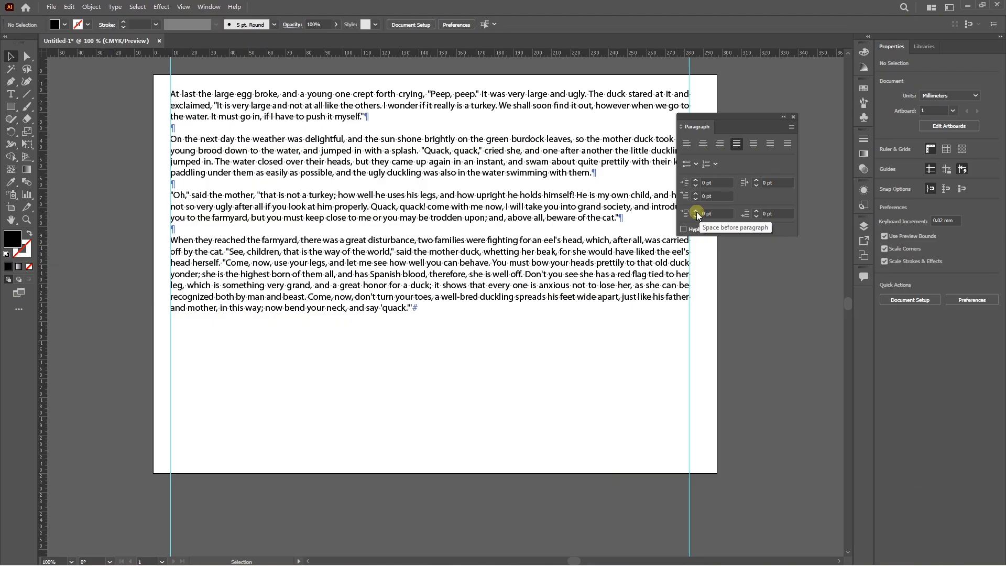
Set the space before paragraph to 9 pt for the whole duckling story text.
key(ctrl+a)
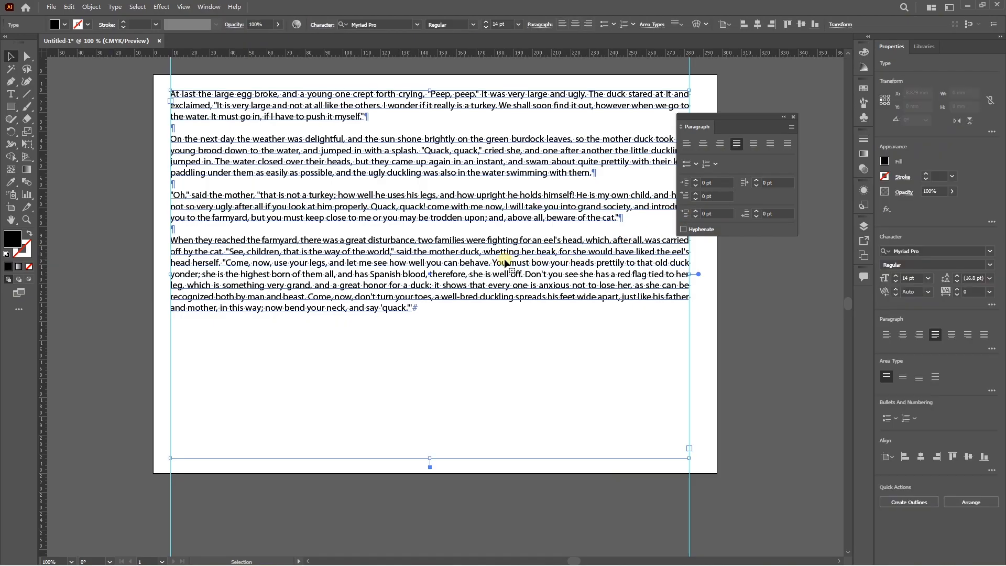
click(696, 212)
click(696, 212)
click(697, 212)
click(697, 212)
click(696, 212)
click(697, 213)
click(696, 213)
click(696, 212)
click(696, 212)
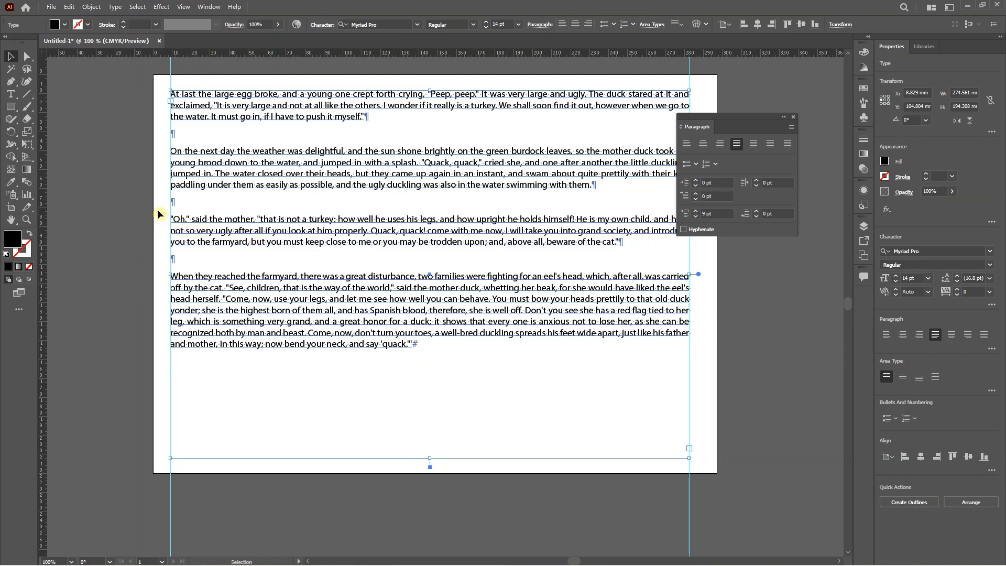
Remove the three empty paragraphs between the paragraphs of the duckling story.
double_click(181, 132)
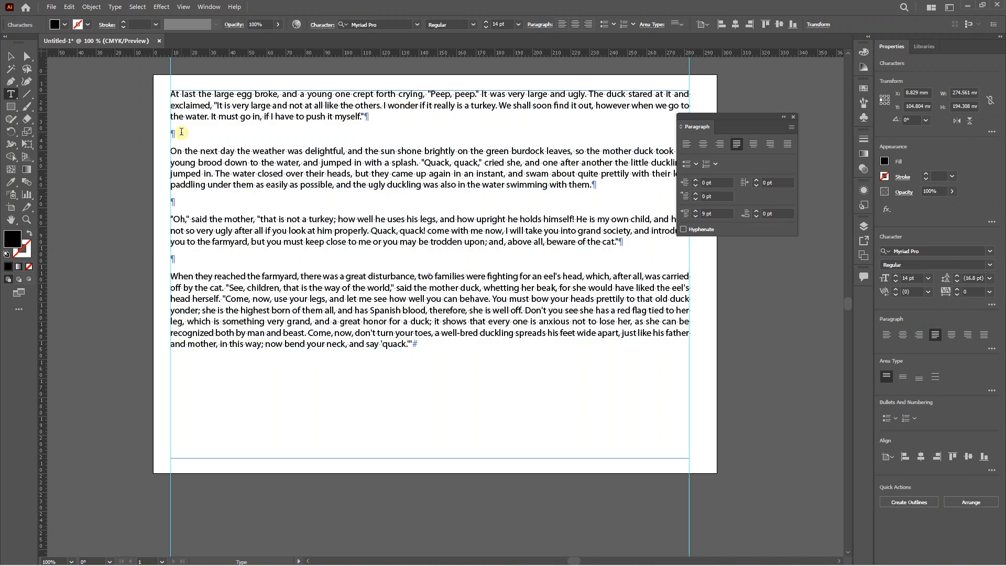
key(BackSpace)
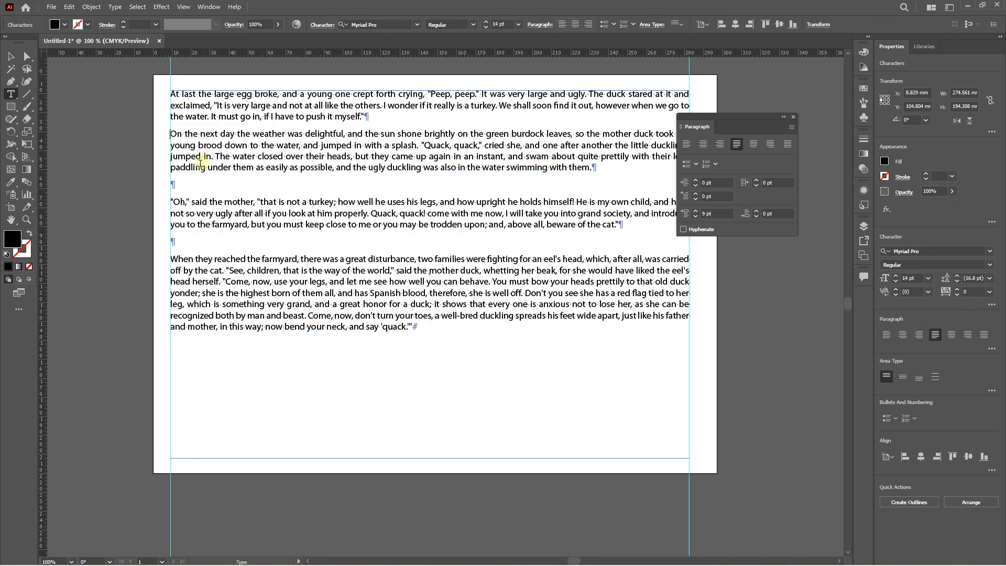
key(Delete)
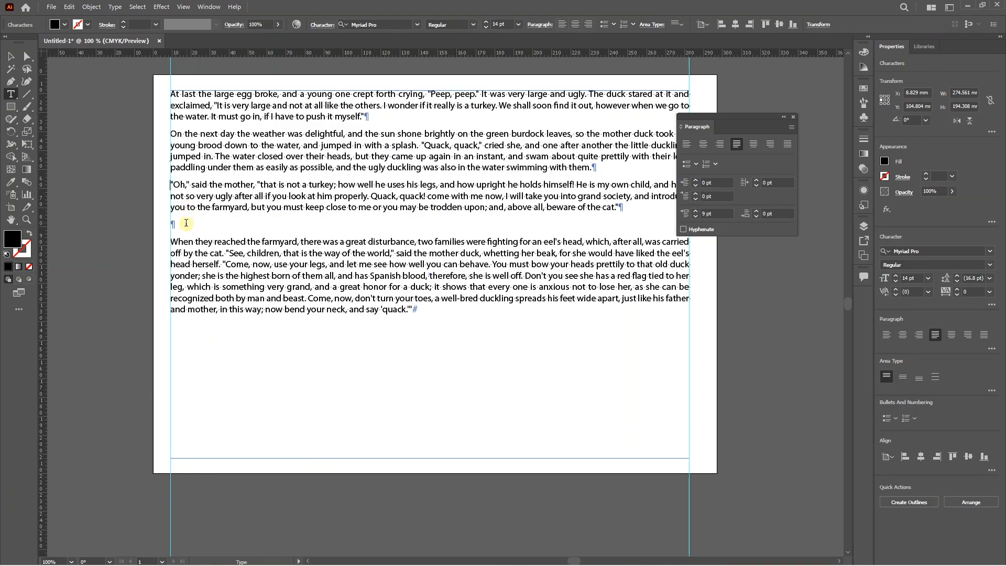
key(BackSpace)
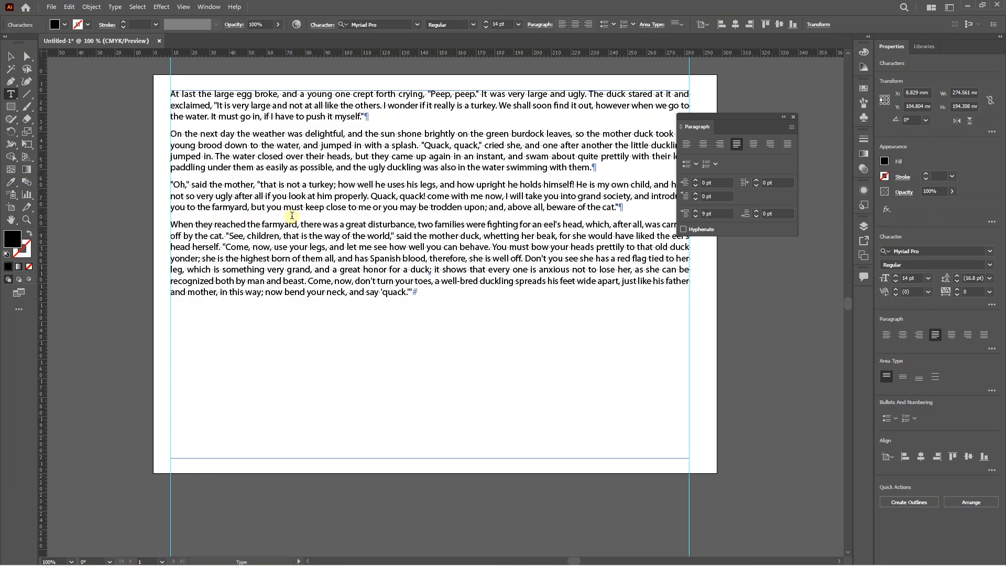
Set the space before paragraph to 12 pt for all four story paragraphs.
drag(450, 245, 289, 116)
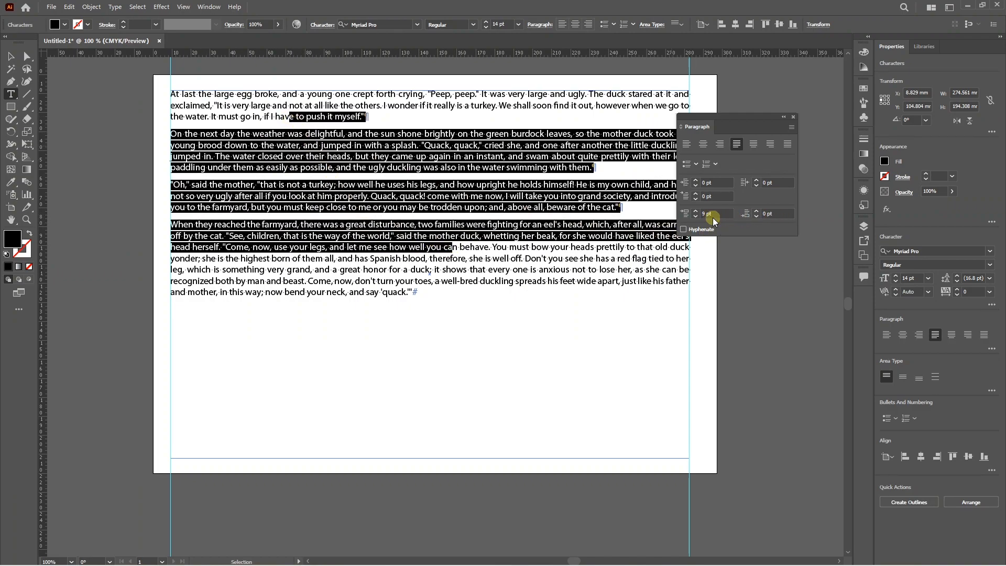
click(696, 211)
click(696, 211)
click(696, 210)
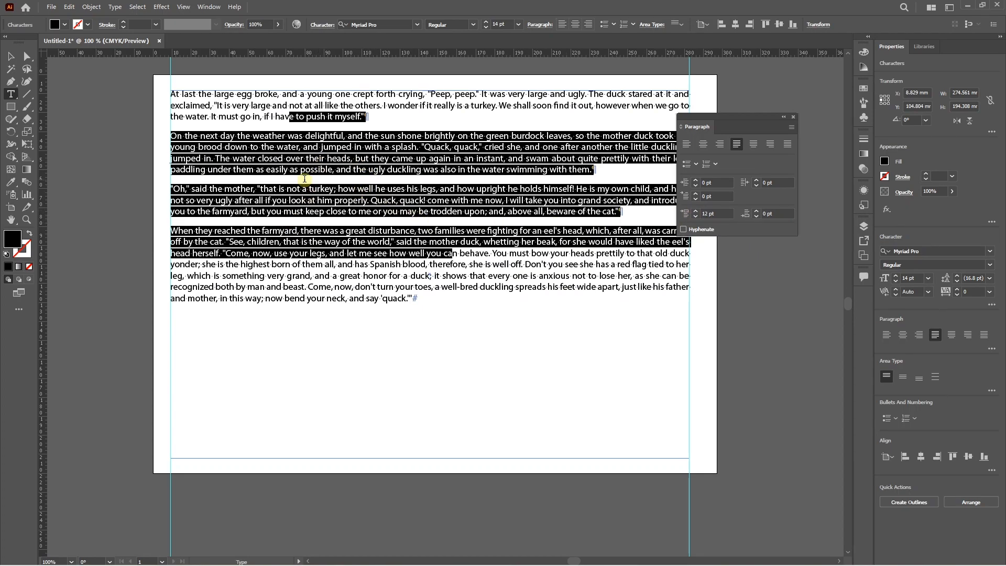
Set the space after paragraph to 8 pt for the third paragraph, which begins with "Oh,".
click(322, 249)
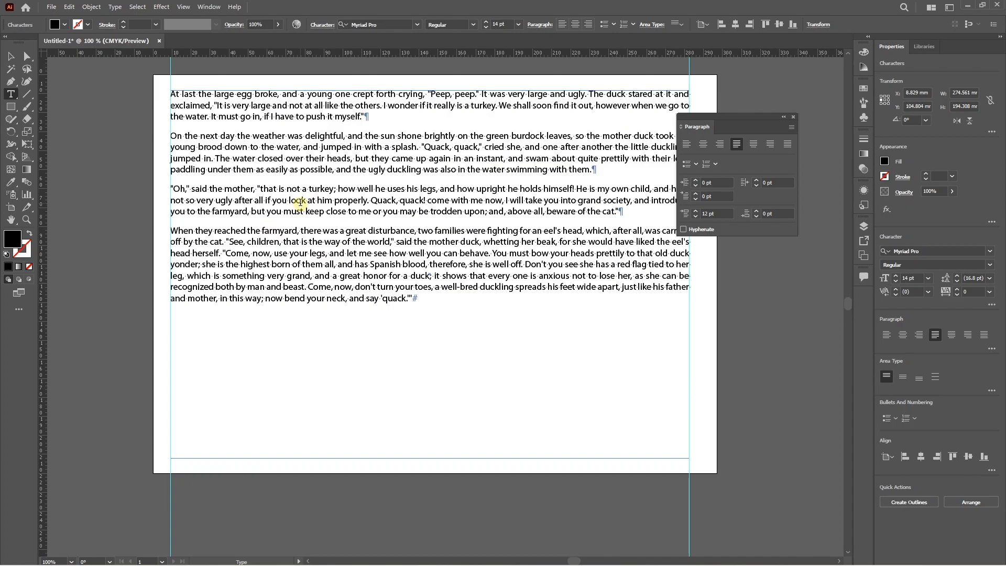
click(755, 211)
click(756, 210)
click(755, 210)
click(756, 211)
click(756, 210)
click(757, 212)
click(756, 211)
click(756, 211)
click(757, 211)
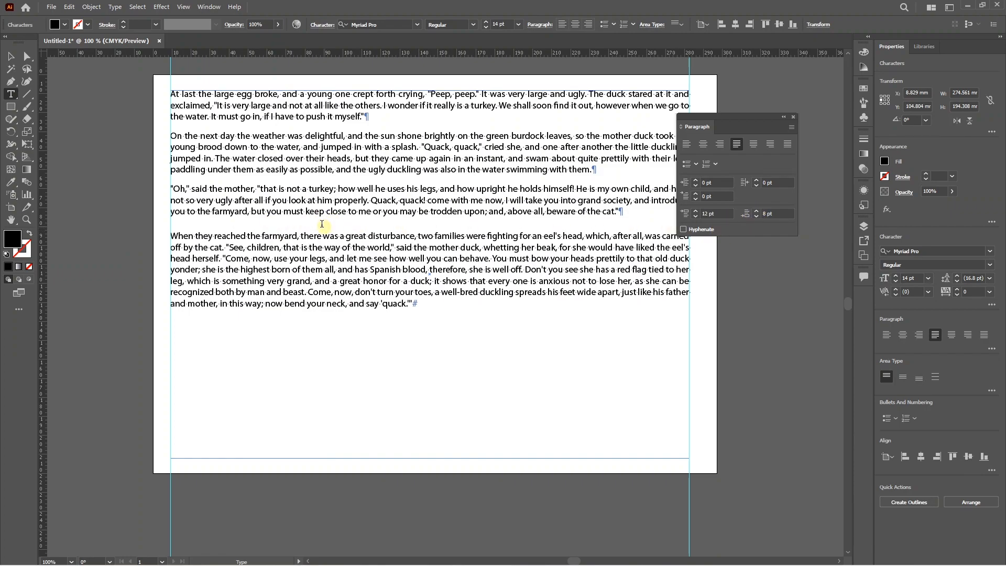
Reset the space after paragraph to 0 pt for the third paragraph, keeping the space before at 12 pt.
click(696, 211)
click(696, 212)
click(696, 211)
click(696, 212)
click(755, 211)
click(755, 211)
click(755, 211)
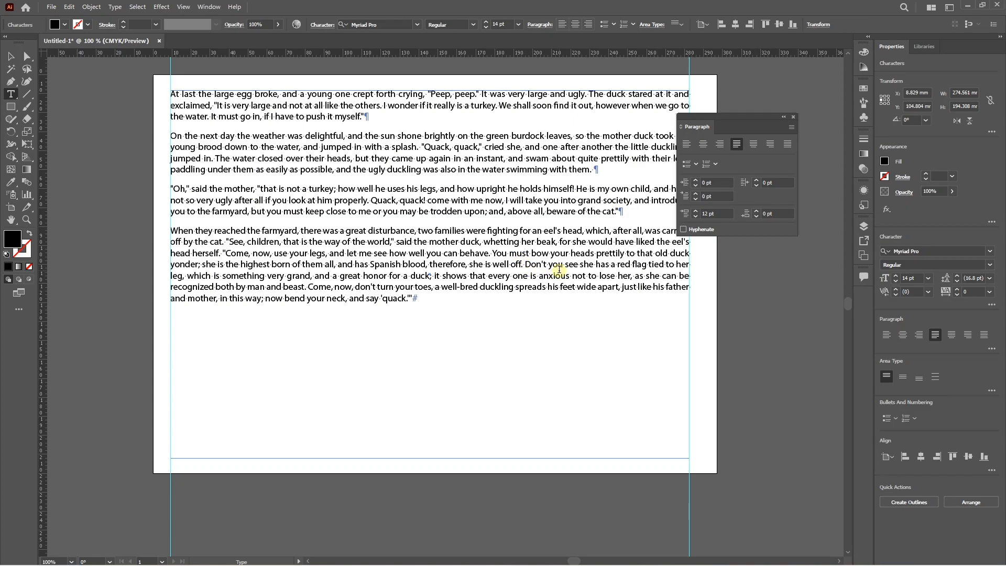
Split the fourth paragraph before "Don't you see" and set the new paragraph's space before to 0 pt.
key(Return)
click(449, 283)
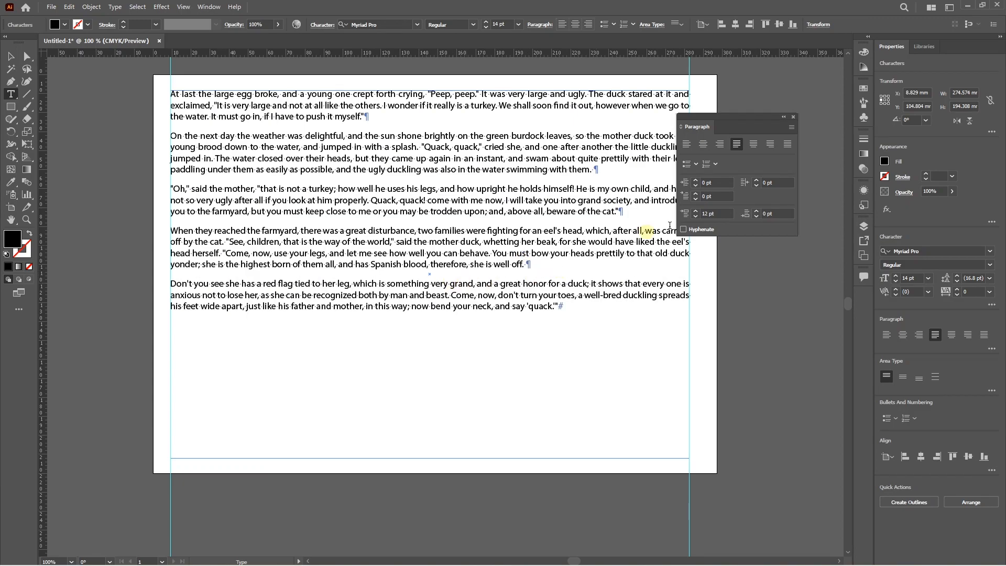
drag(720, 213, 693, 212)
text(0)
key(Return)
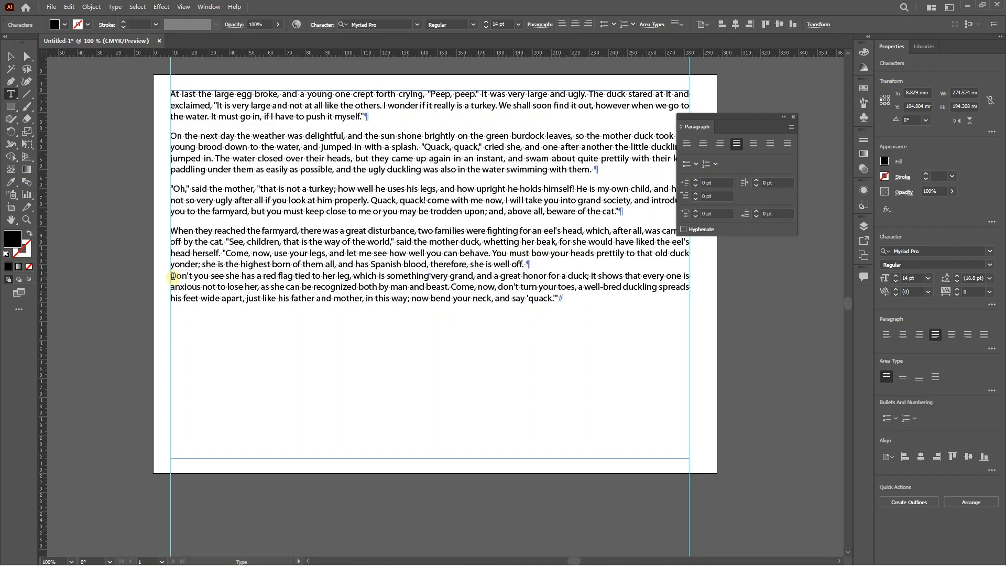
Insert an empty paragraph above the "Don't you see" paragraph as manual spacing and delete it again.
key(Return)
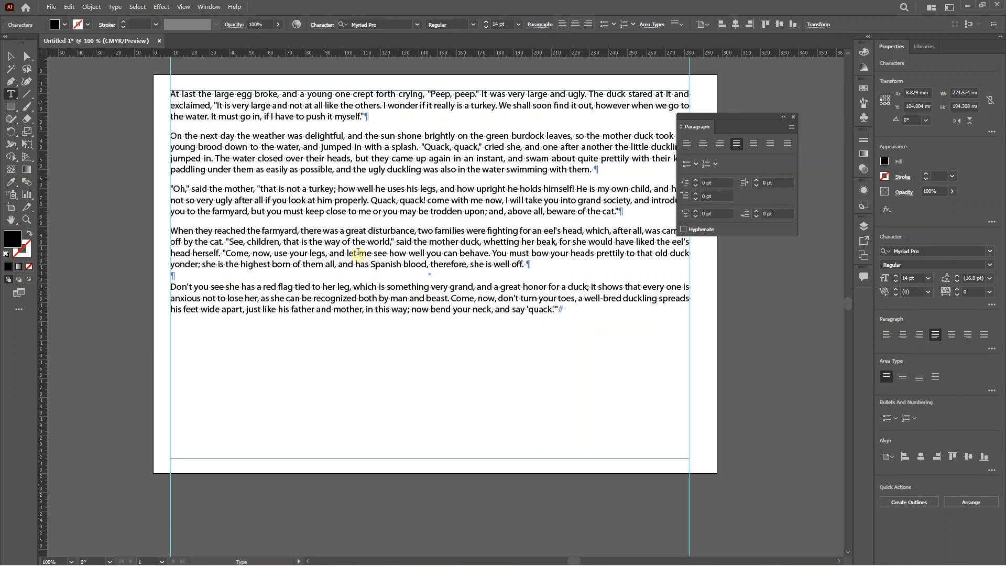
key(Escape)
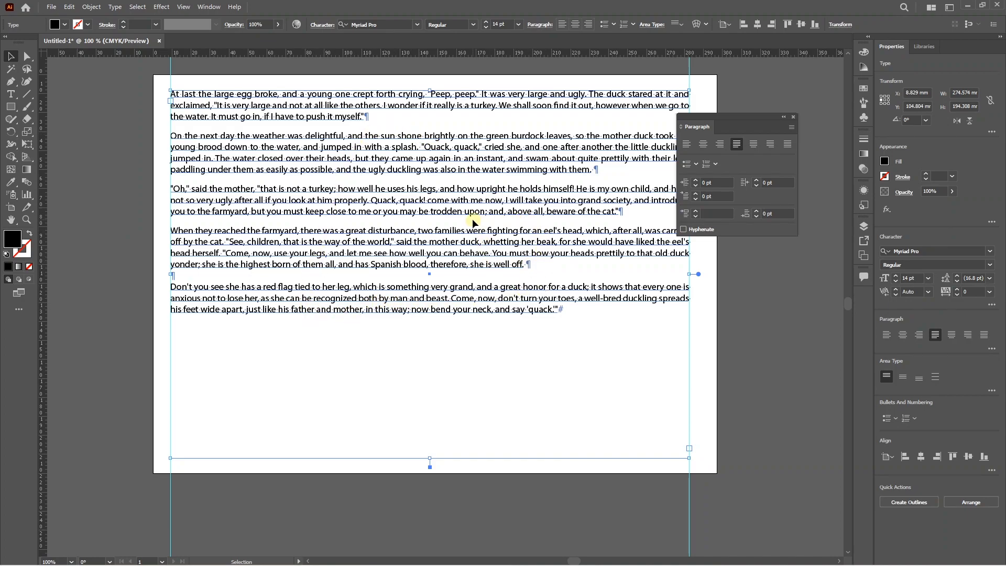
double_click(175, 277)
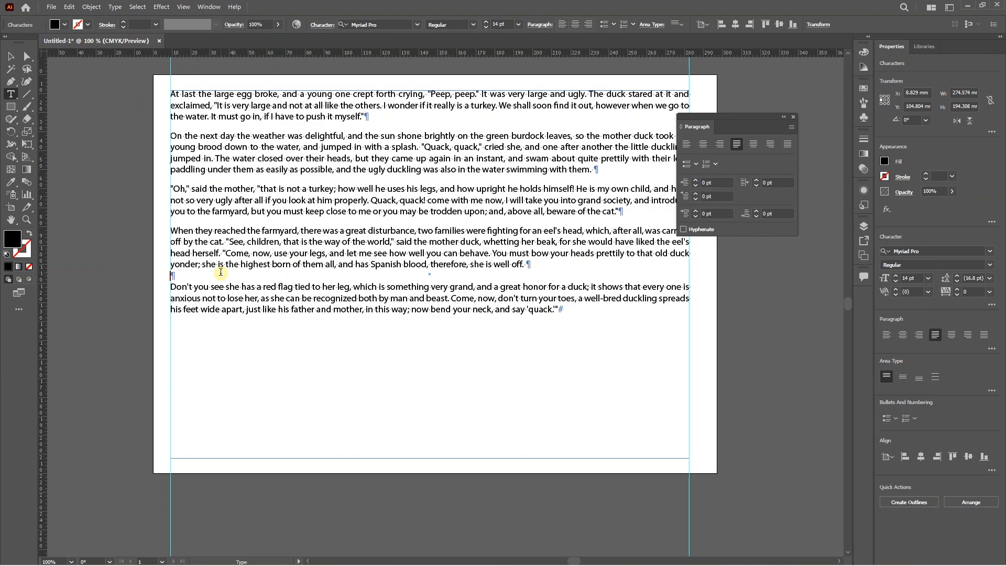
key(BackSpace)
Set the last paragraph's space before to 13 pt and insert a soft line break before "Come, now" within it.
click(572, 280)
click(696, 211)
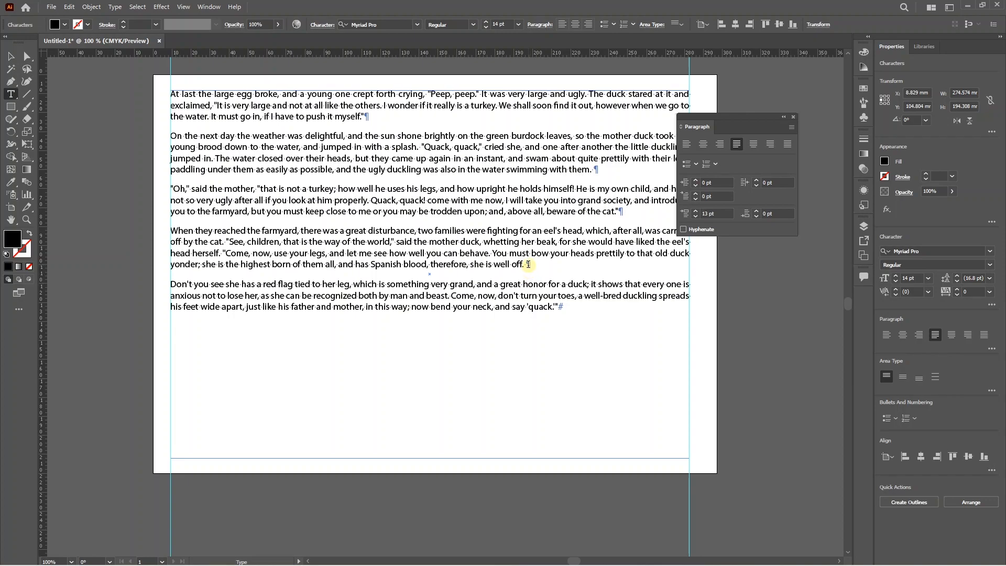
click(451, 295)
key(shift+Return)
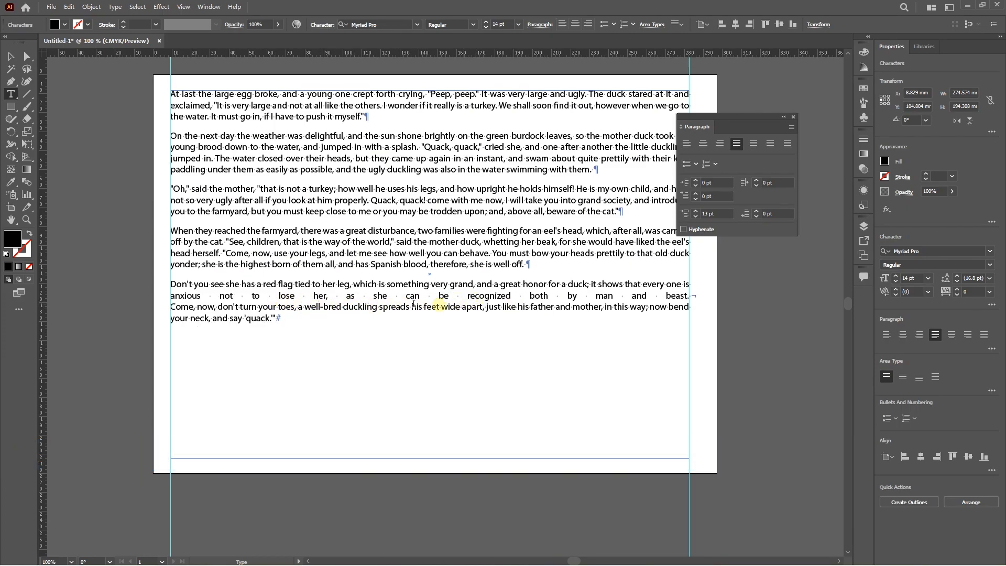
Align all the text in the story frame left, then deselect the frame.
triple_click(291, 318)
key(ctrl+a)
key(Escape)
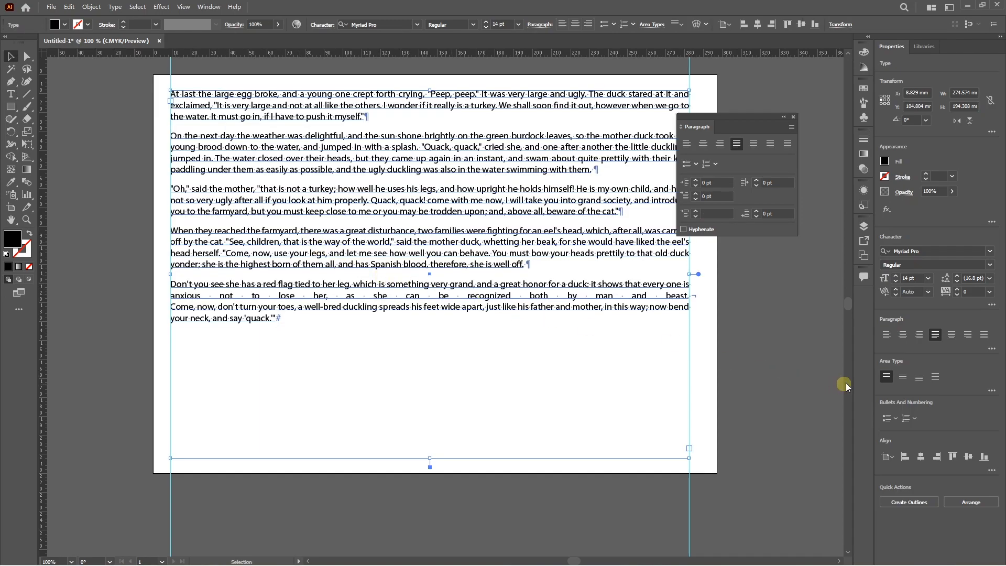
click(886, 334)
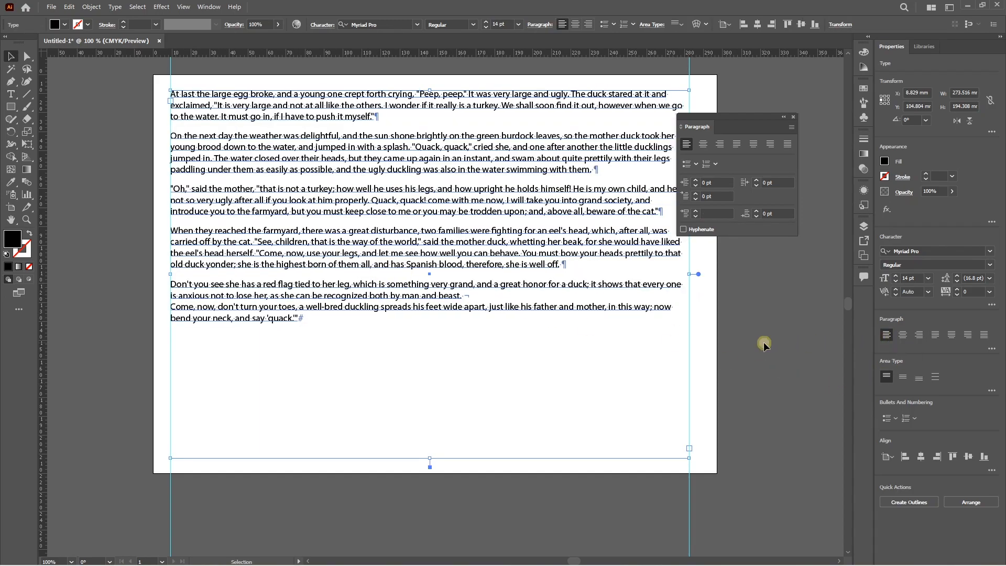
click(764, 343)
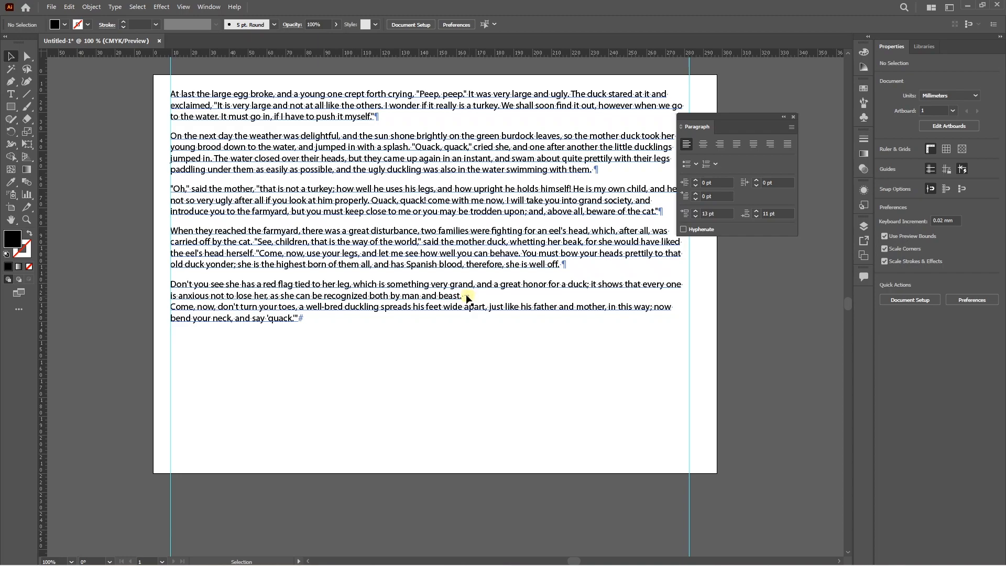
Set the space before paragraph to 17 pt for the second through last paragraphs of the story.
double_click(300, 309)
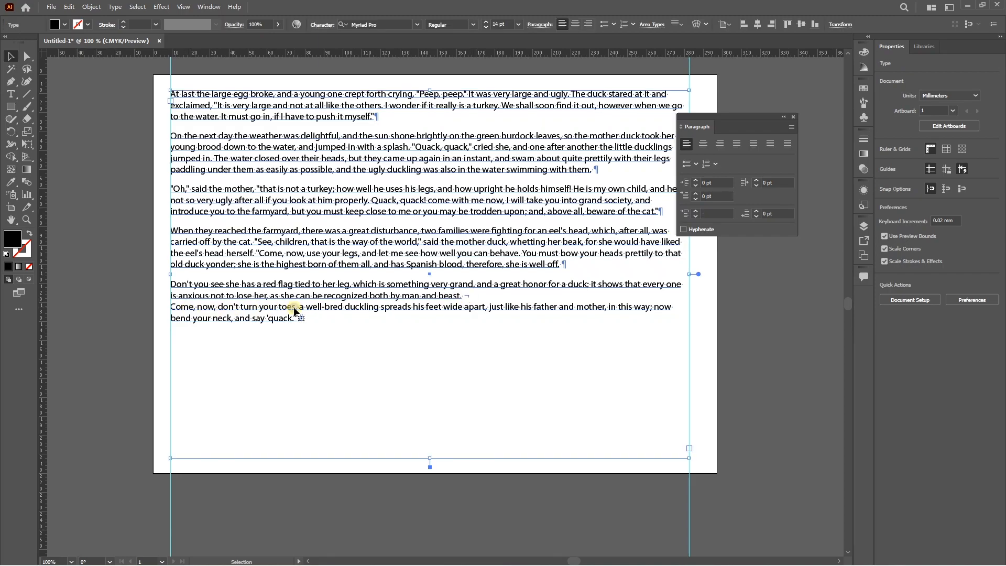
drag(308, 309, 634, 190)
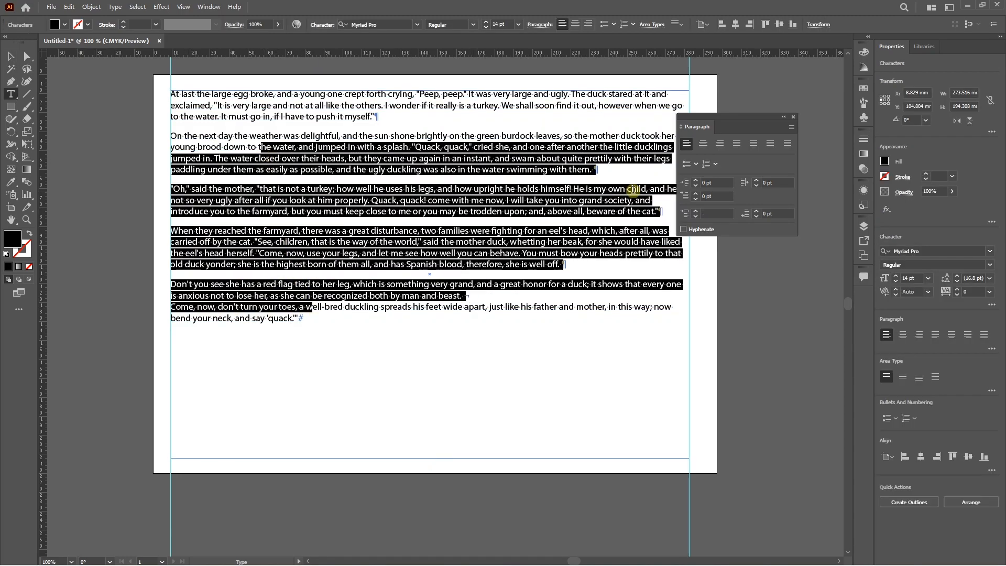
drag(696, 211, 696, 212)
click(467, 273)
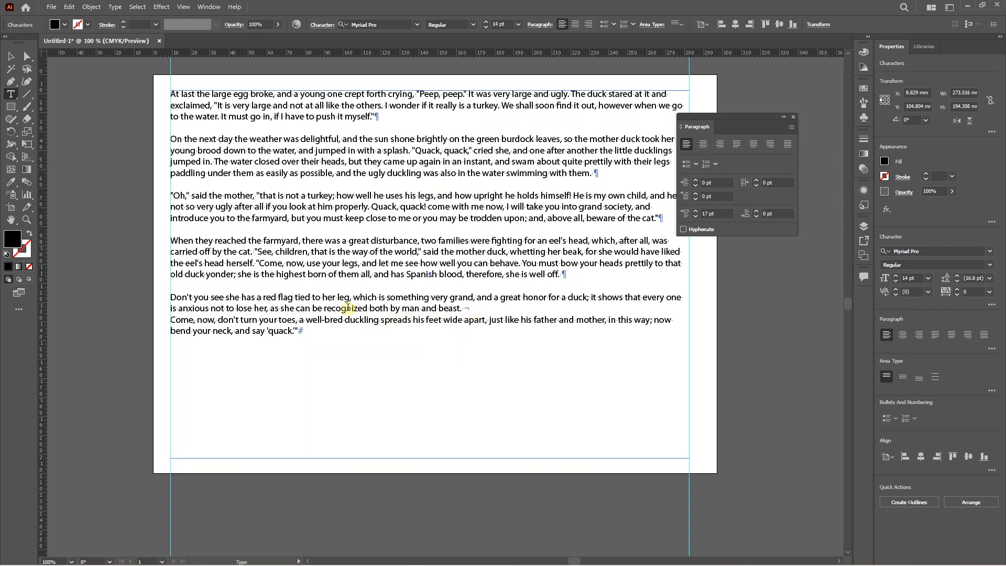
Hide the non-printing characters and insert a soft line break before "one is anxious" in the last paragraph.
key(ctrl+alt+i)
drag(384, 322, 474, 320)
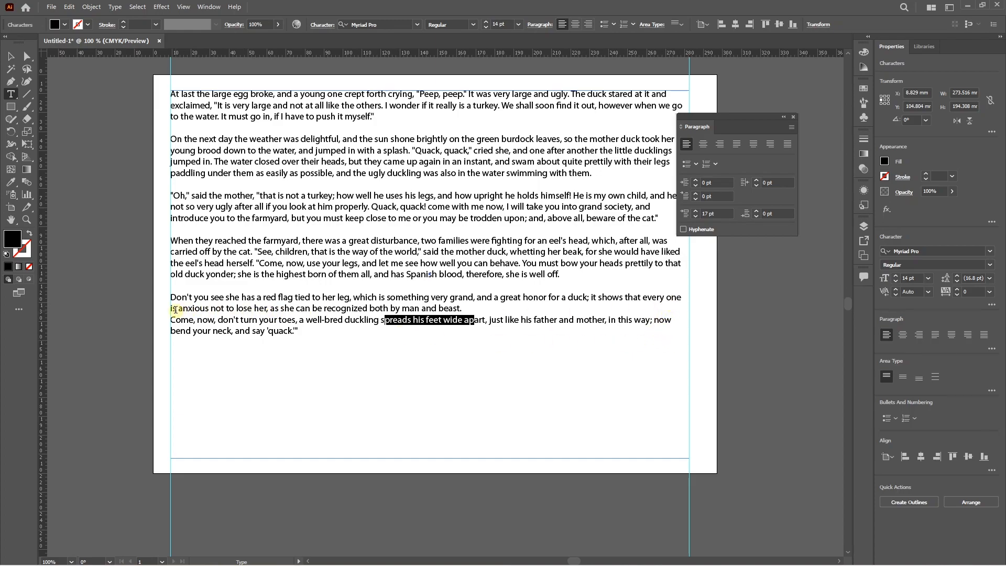
click(667, 297)
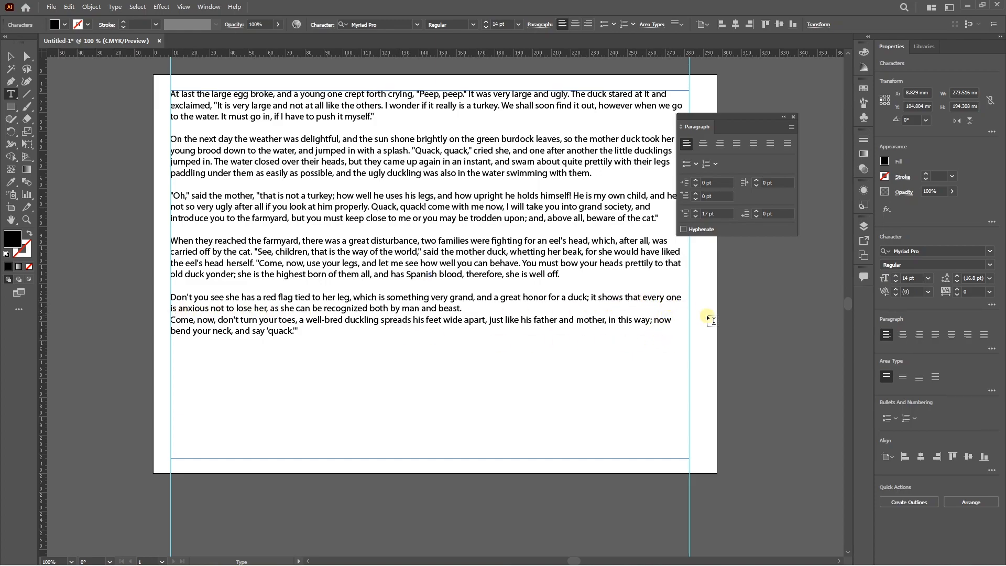
key(Return)
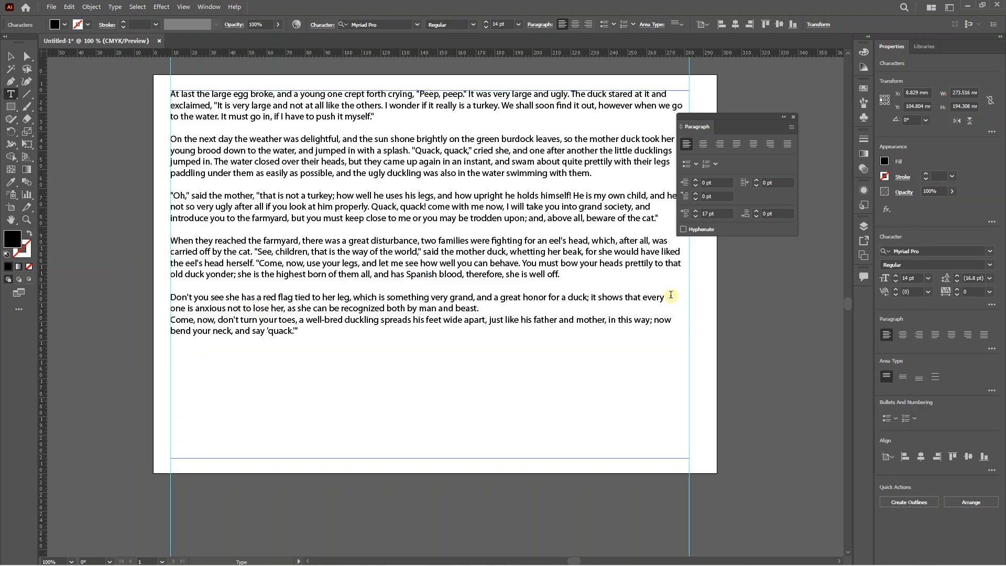
click(167, 311)
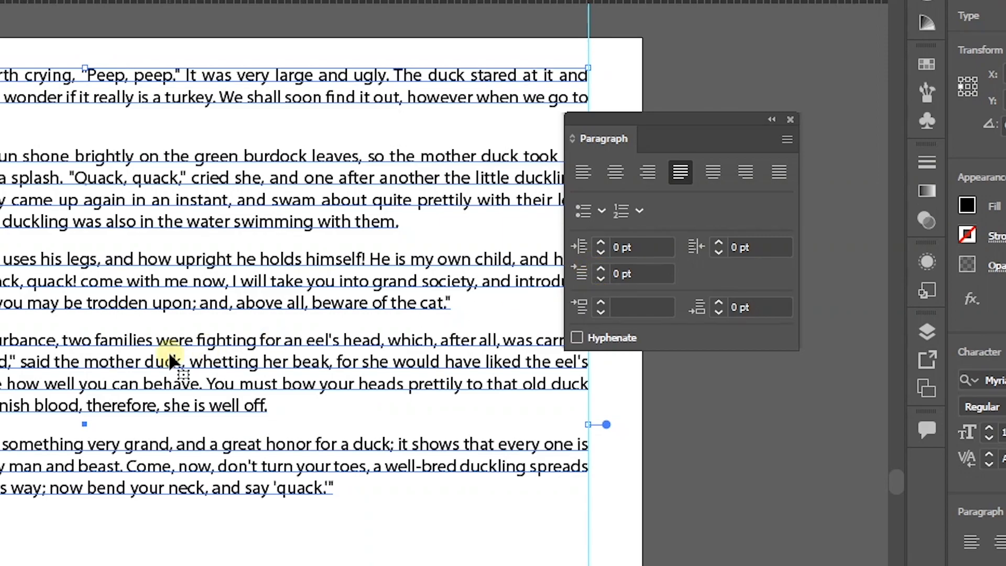
Set the first-line left indent to 17 pt for the whole justified story text.
click(601, 268)
click(600, 267)
click(601, 267)
click(600, 268)
click(601, 268)
click(600, 267)
click(600, 268)
click(600, 268)
click(600, 268)
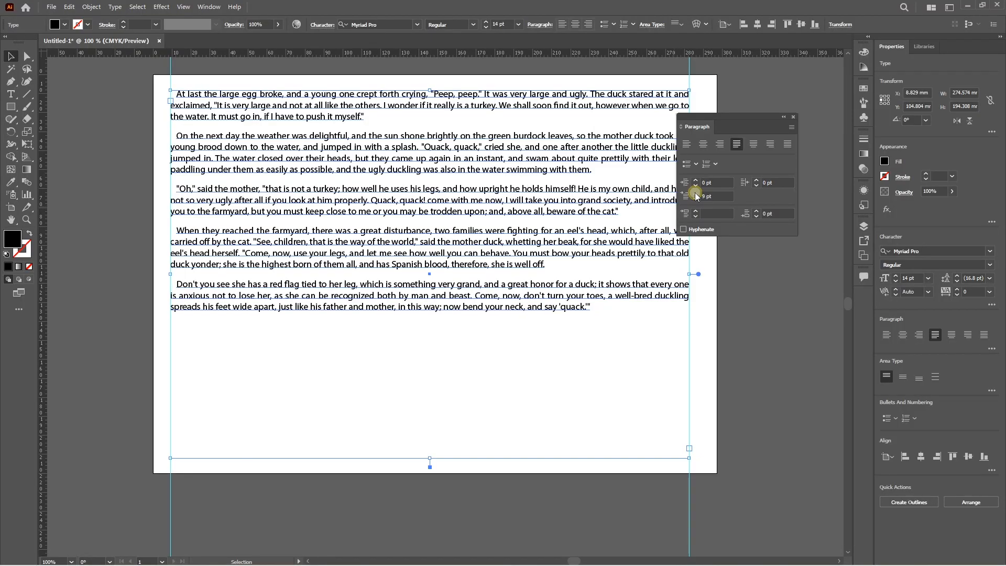
click(695, 193)
click(695, 193)
click(695, 193)
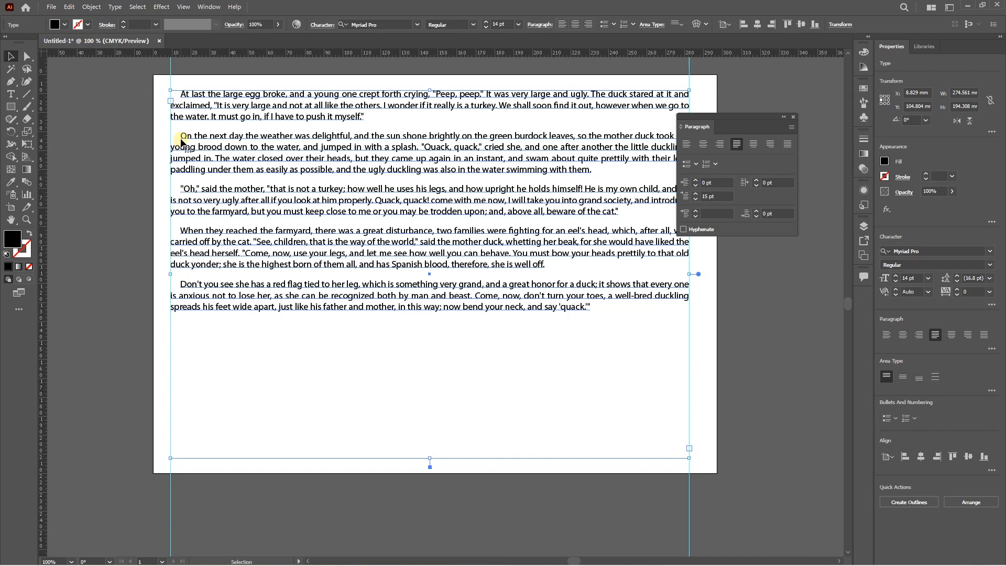
click(695, 194)
click(696, 194)
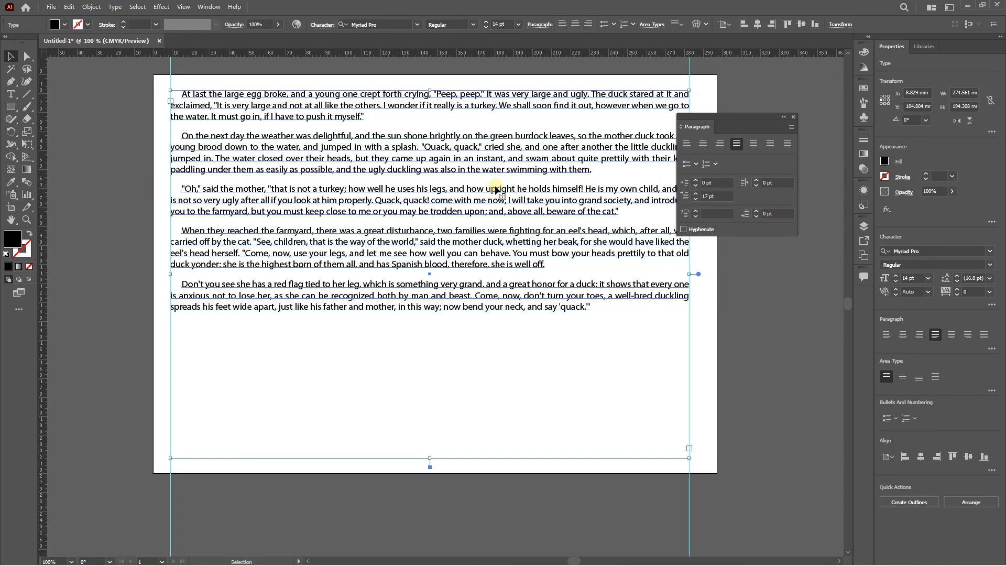
Set the left indent to 19 pt for the whole story, undoing a trial resize of the frame's left edge.
click(695, 182)
drag(168, 275, 187, 277)
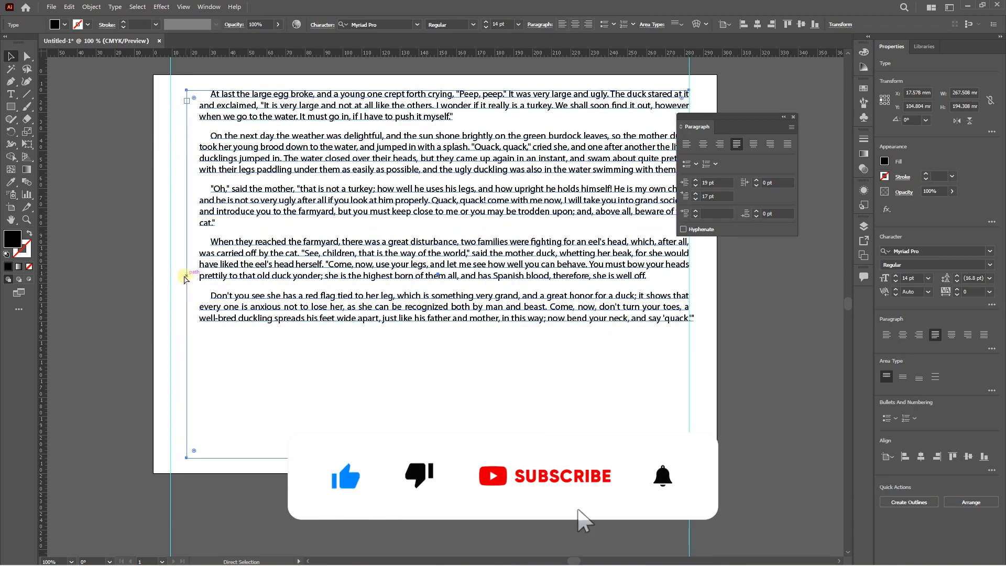
key(ctrl+z)
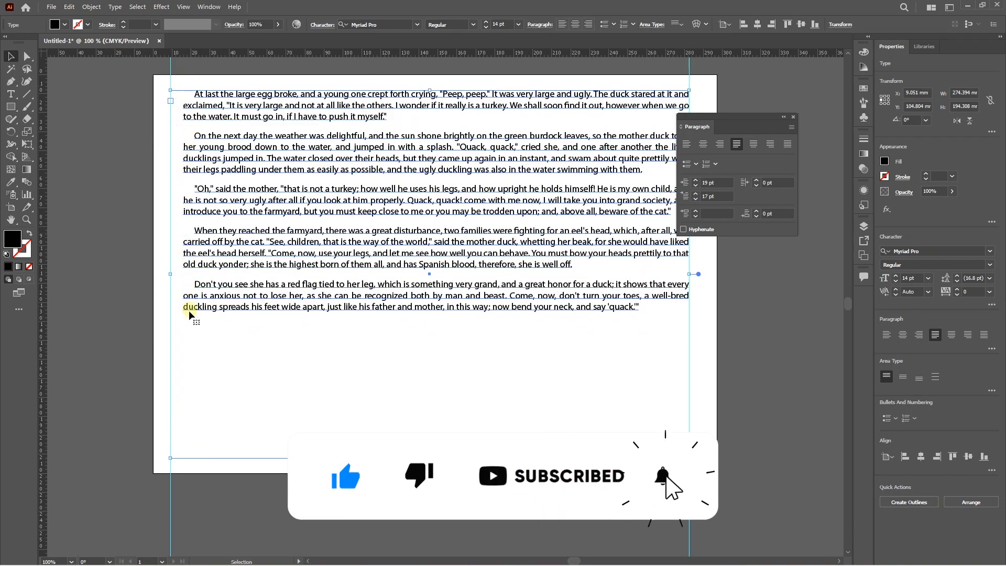
Set the right indent to 19 pt for the whole story text.
click(755, 180)
click(755, 180)
click(755, 180)
click(756, 180)
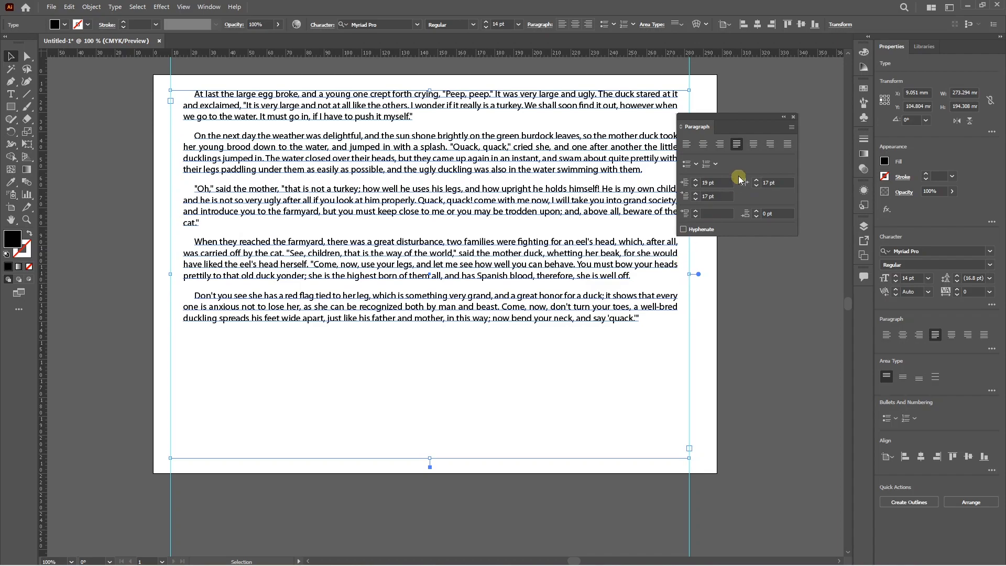
click(755, 180)
click(755, 181)
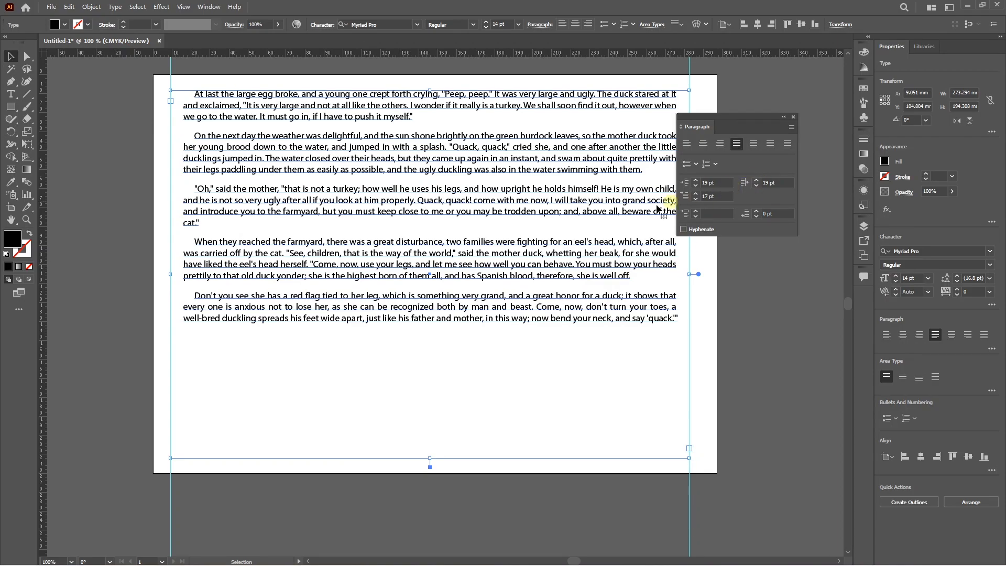
Reset the left, right and first-line indents to 0 pt and set the space before paragraph to 14 pt for the whole story.
click(690, 180)
text(0)
key(Tab)
text(0)
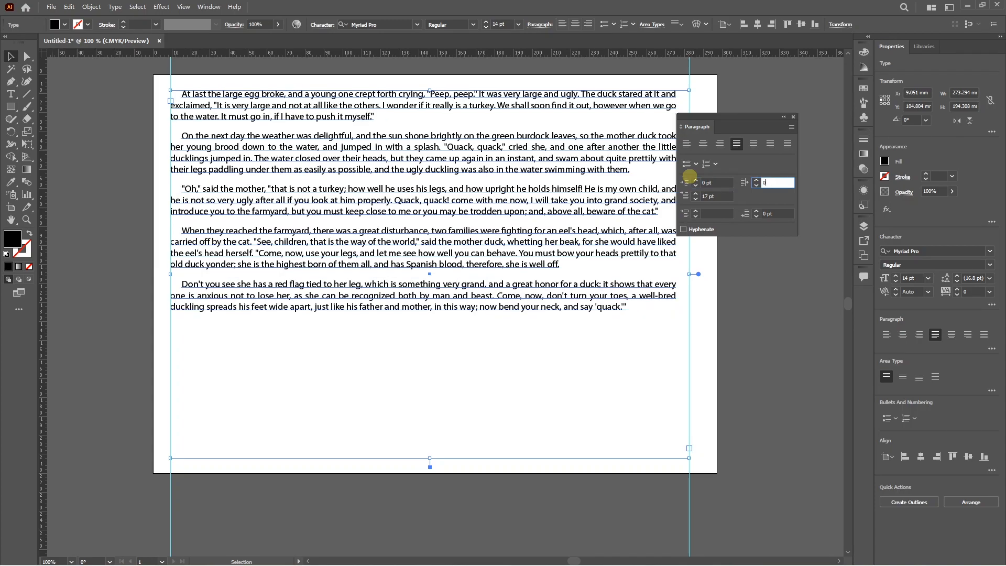
key(Tab)
text(0)
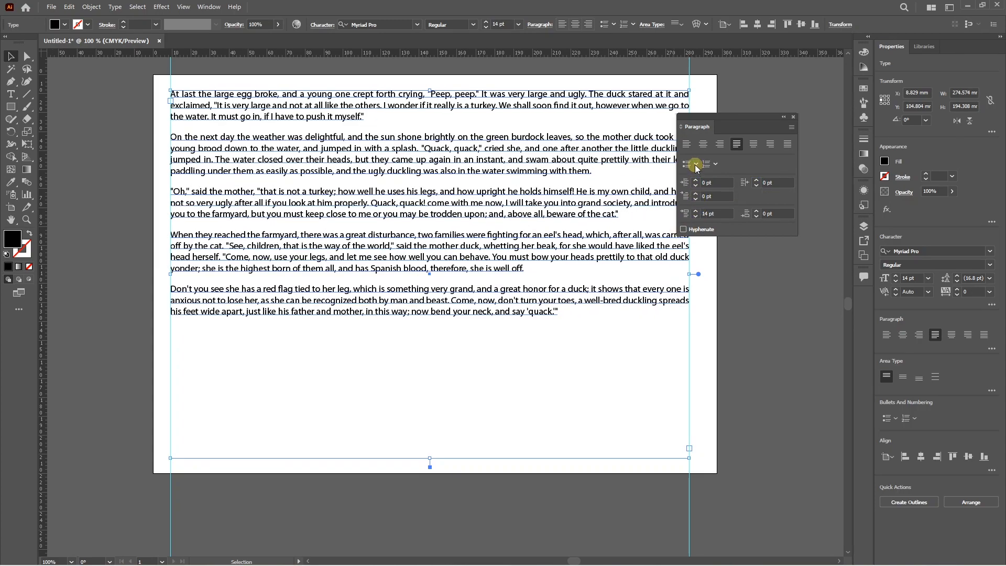
Try the round, dash and hollow-circle bullet styles on the story paragraphs, ending with dash bullets.
click(695, 165)
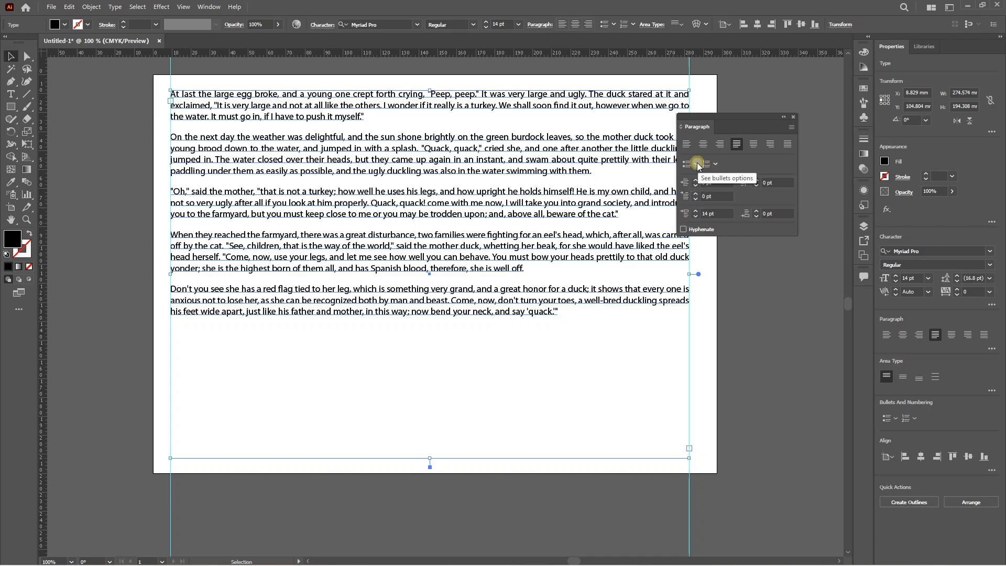
click(644, 182)
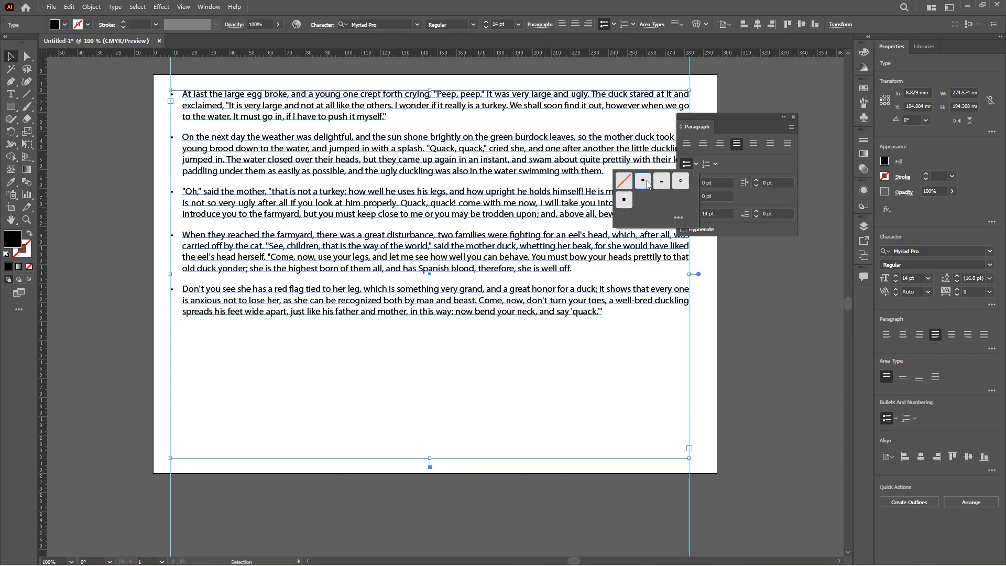
click(663, 185)
click(680, 184)
click(644, 186)
click(660, 185)
Try the numeric, alphabetic, lowercase Roman and leading-zero numbered list styles on the paragraphs, ending with the 001, 002 format.
click(715, 164)
click(714, 164)
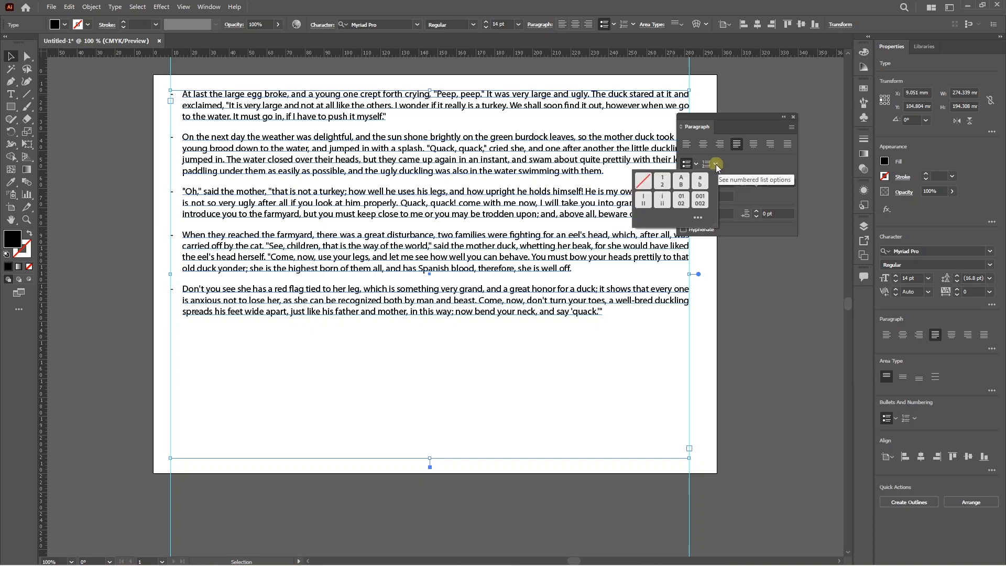
click(661, 186)
click(683, 186)
click(707, 184)
click(664, 203)
click(681, 203)
click(700, 202)
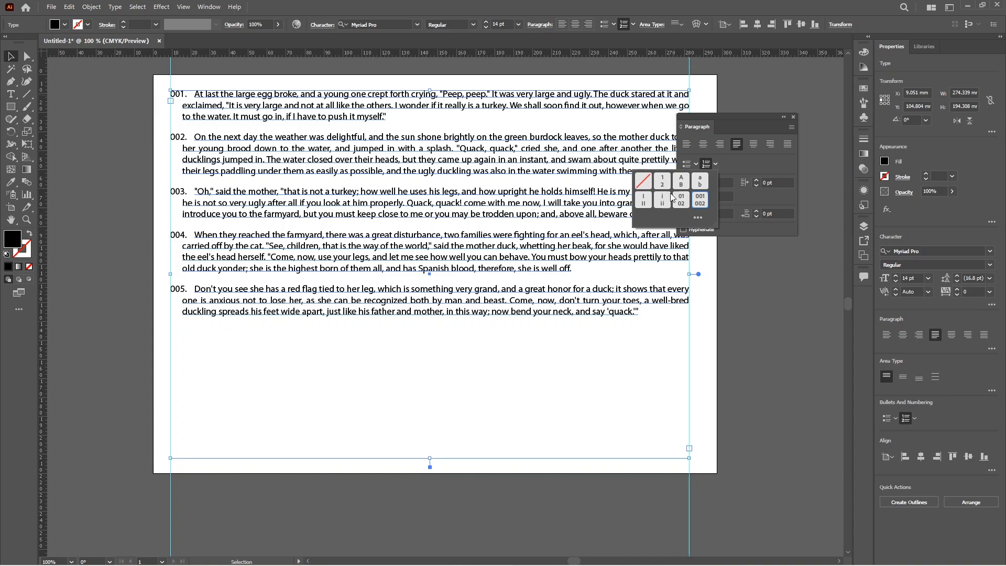
Remove the list numbering from the story paragraphs by setting the bullet style to none.
click(716, 163)
click(689, 168)
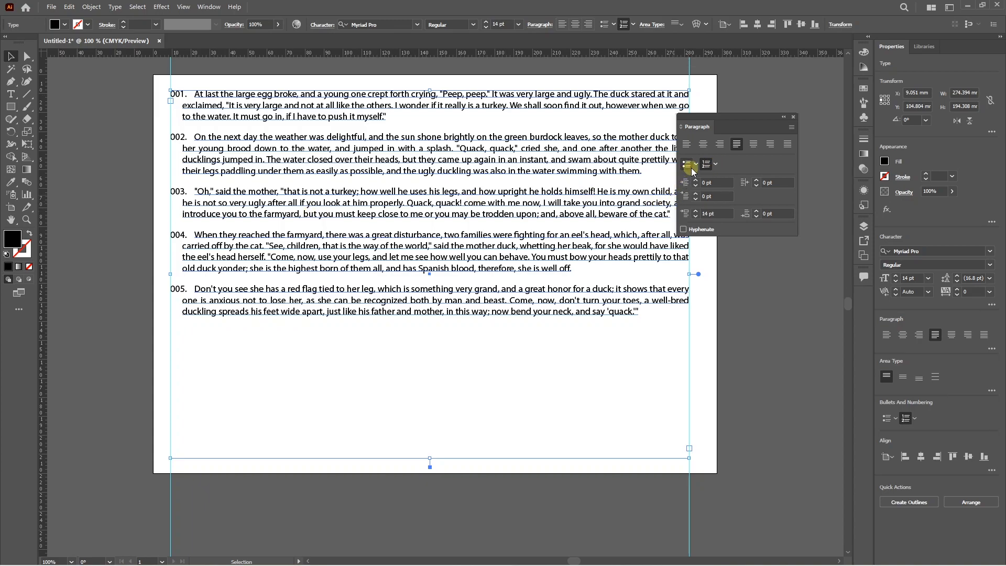
click(692, 167)
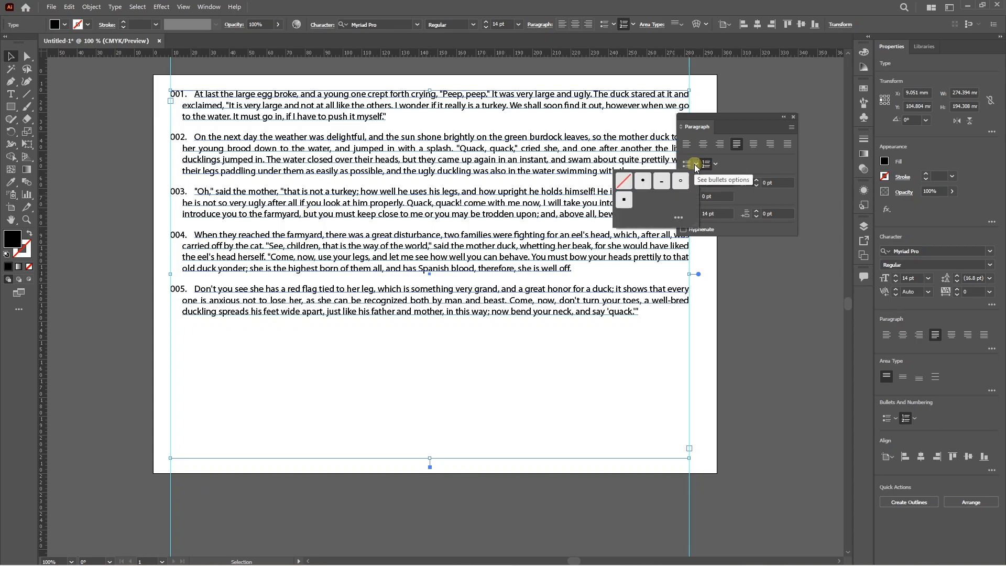
click(626, 184)
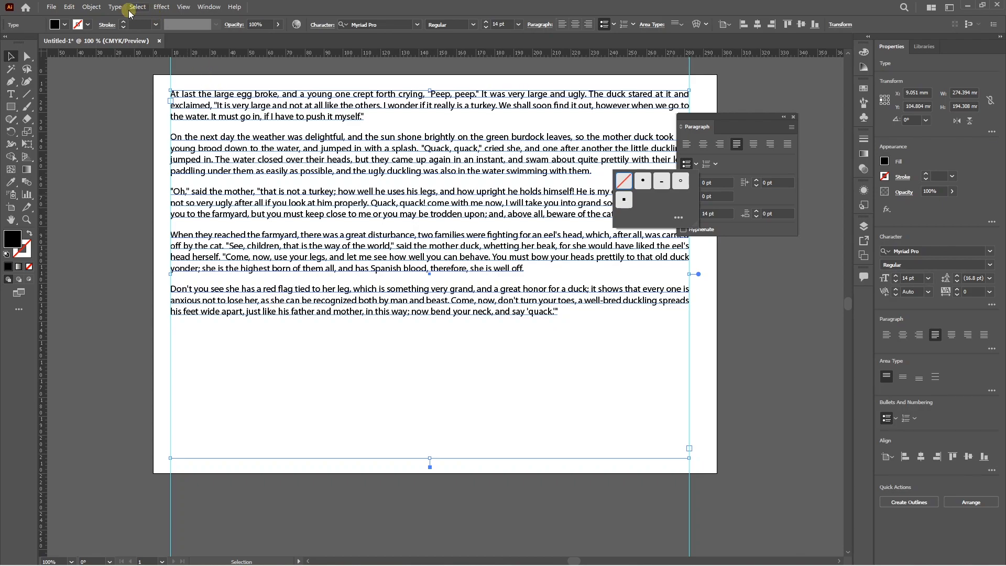
Open the Glyphs panel for inserting special characters.
click(114, 7)
click(116, 7)
click(150, 71)
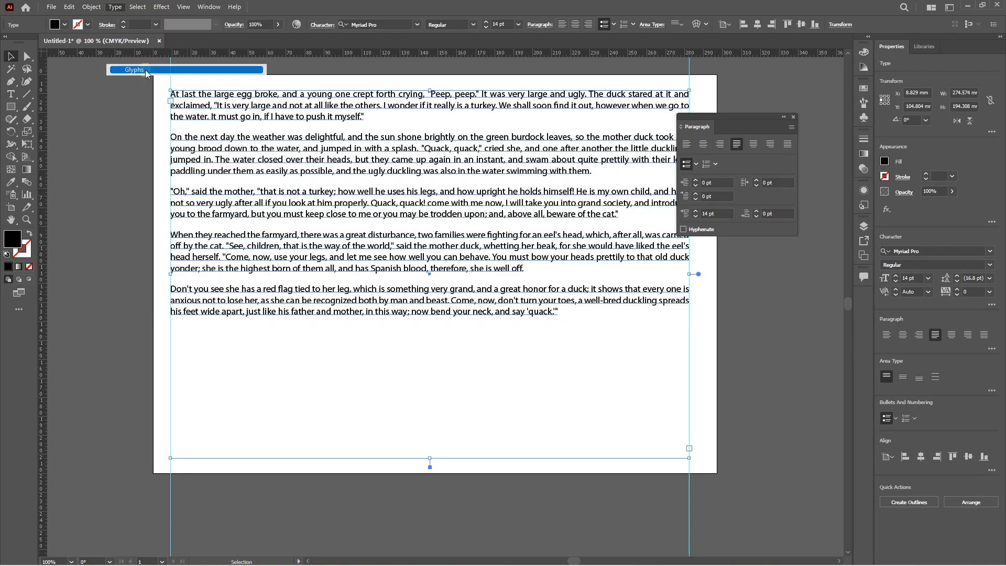
Insert the apple glyph from the Symbol font at the very start of the story text.
click(173, 95)
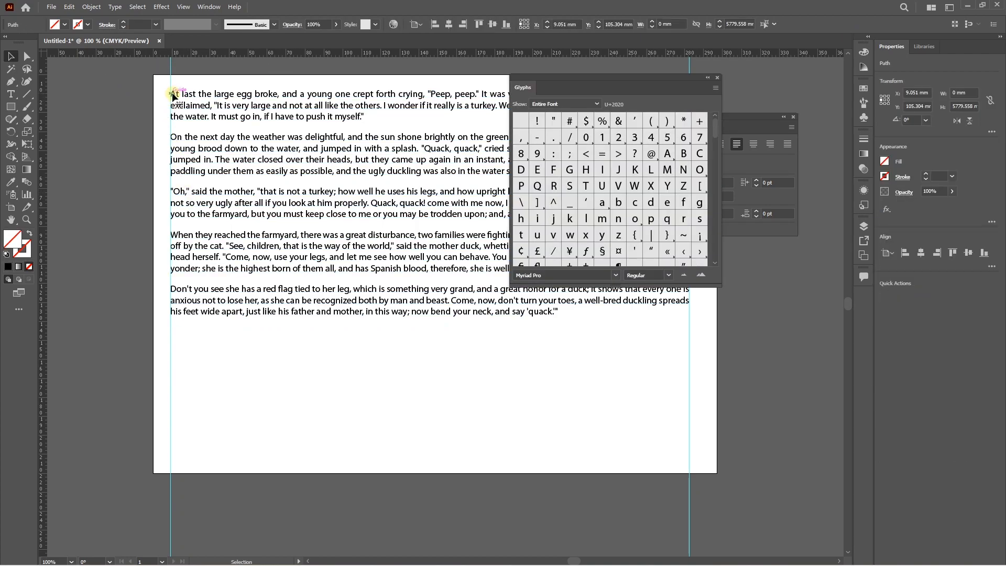
double_click(173, 94)
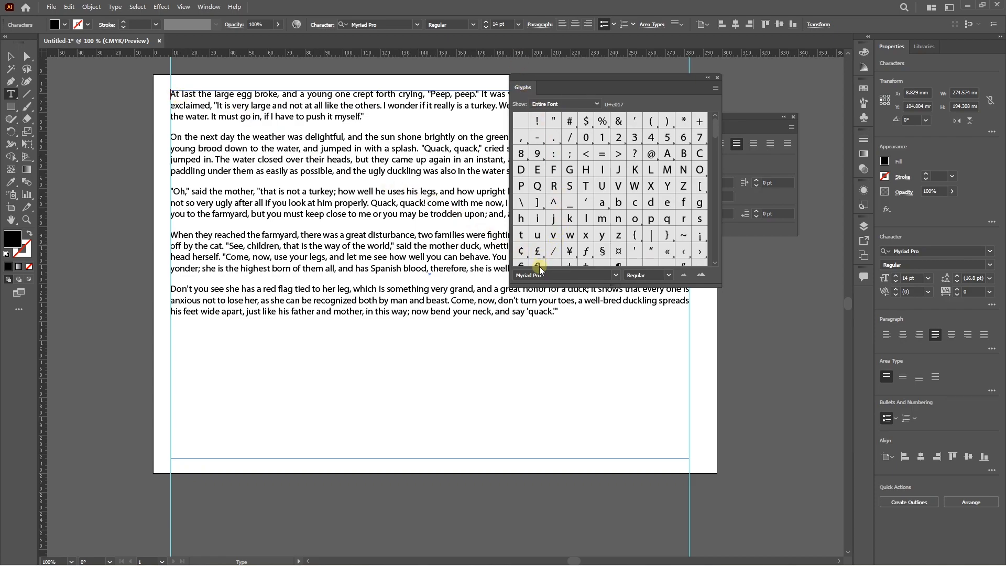
click(558, 277)
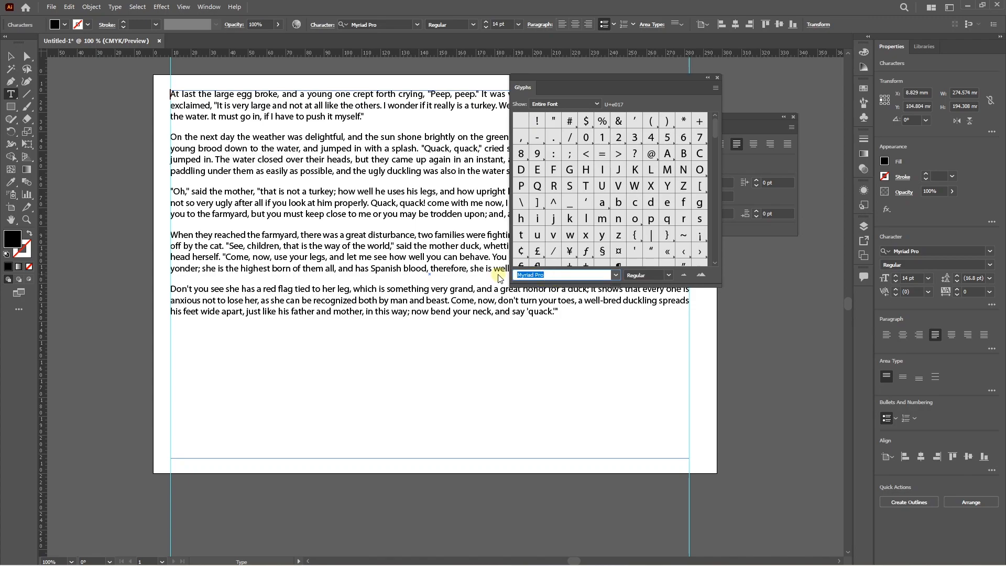
text(Symbol)
key(Return)
scroll(639, 231, down, 3)
scroll(651, 225, down, 2)
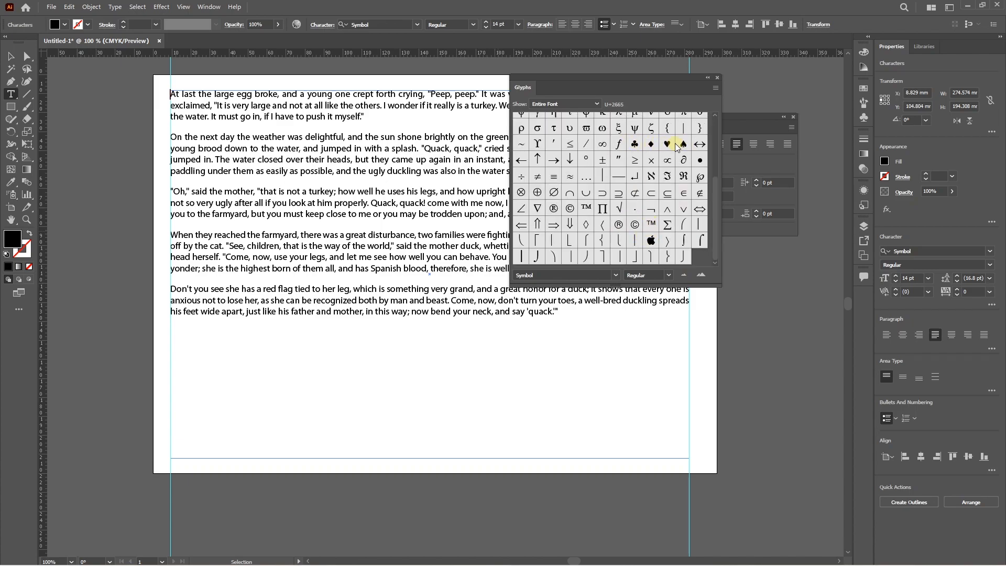
double_click(652, 242)
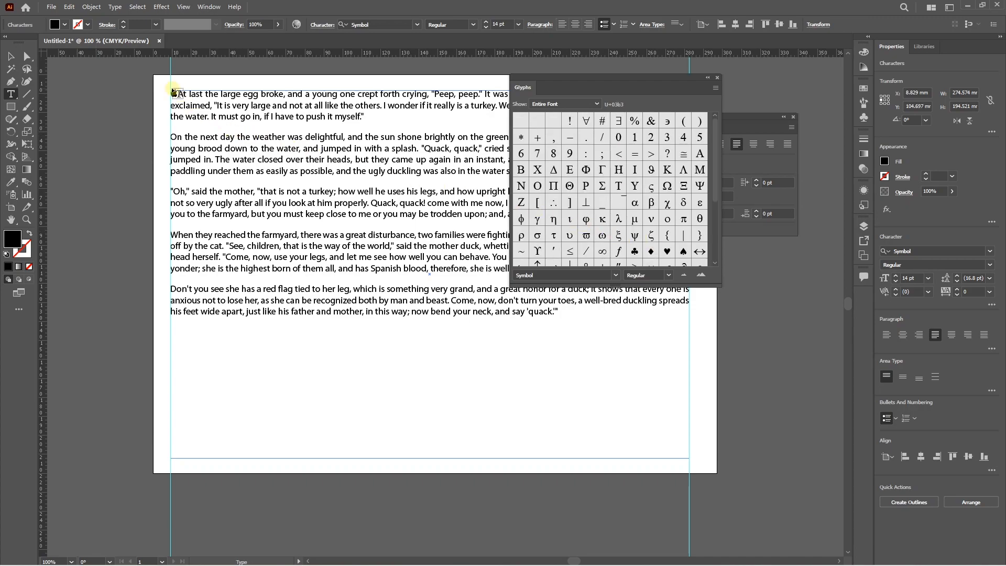
Insert an em space between the apple glyph and "At", and show the hidden characters.
scroll(172, 95, up, 5)
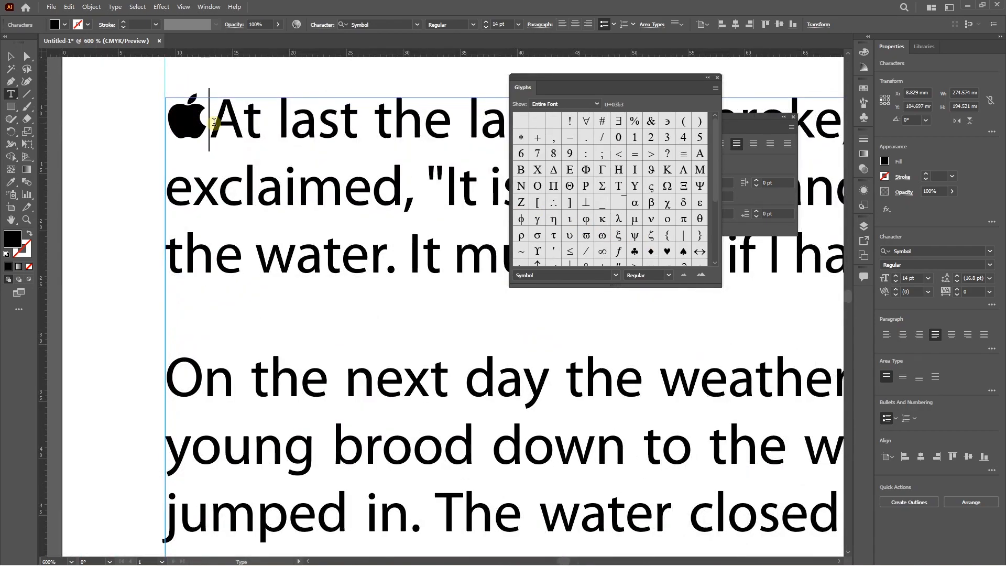
key(BackSpace)
right_click(210, 126)
mouse_move(267, 329)
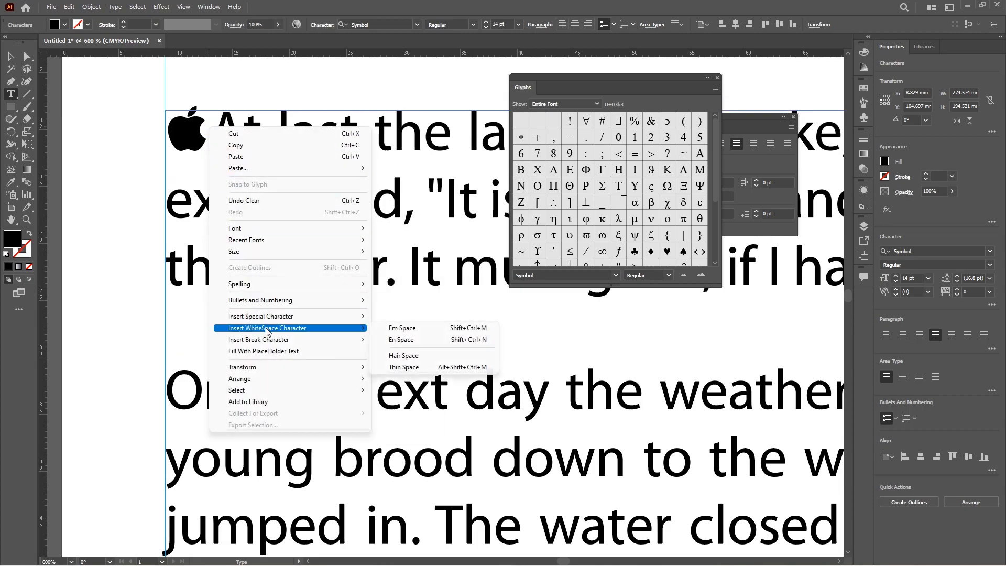
click(402, 328)
key(ctrl+alt+i)
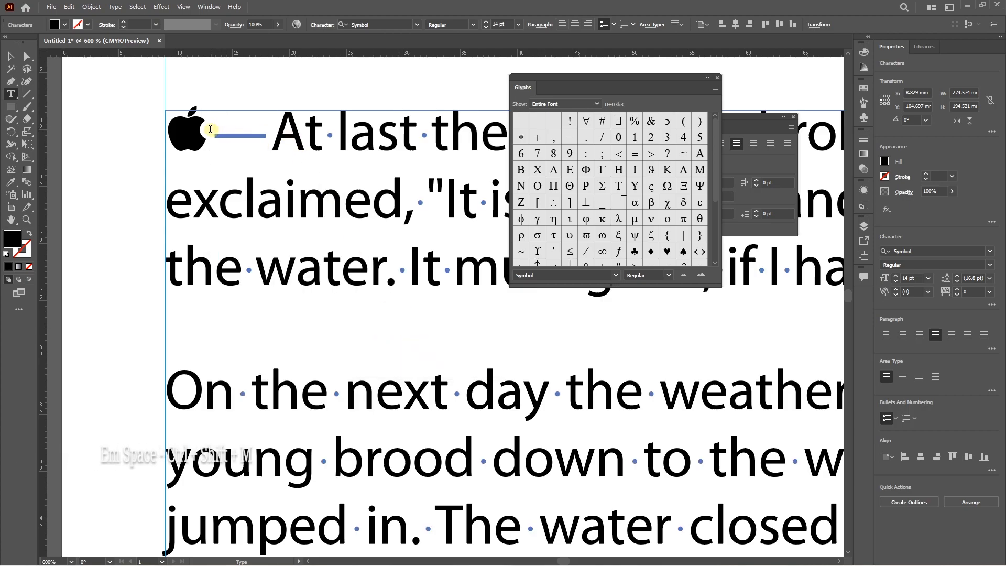
Replace the em space after the apple glyph with an en space and deselect the text.
drag(210, 130, 271, 131)
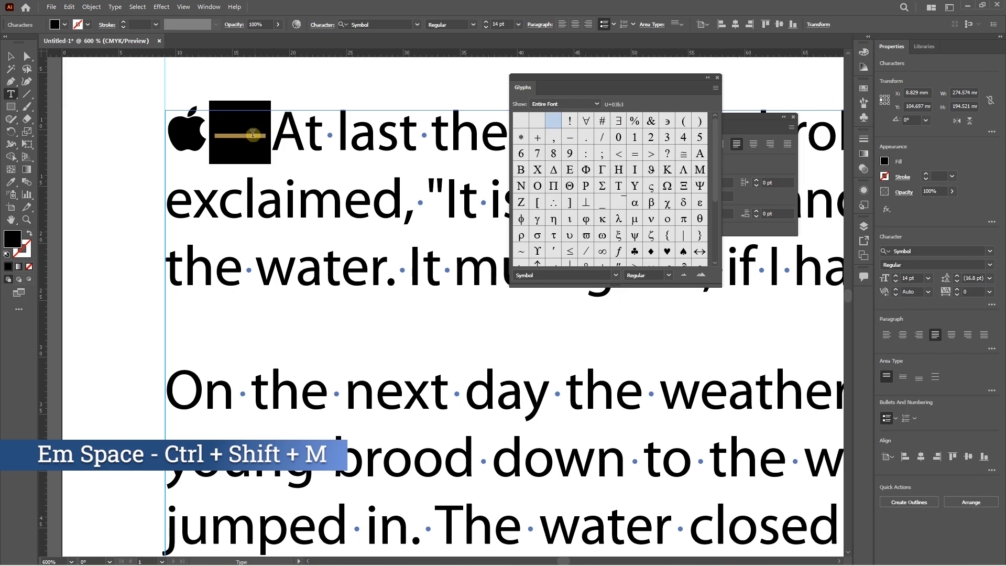
click(224, 137)
drag(215, 133, 263, 138)
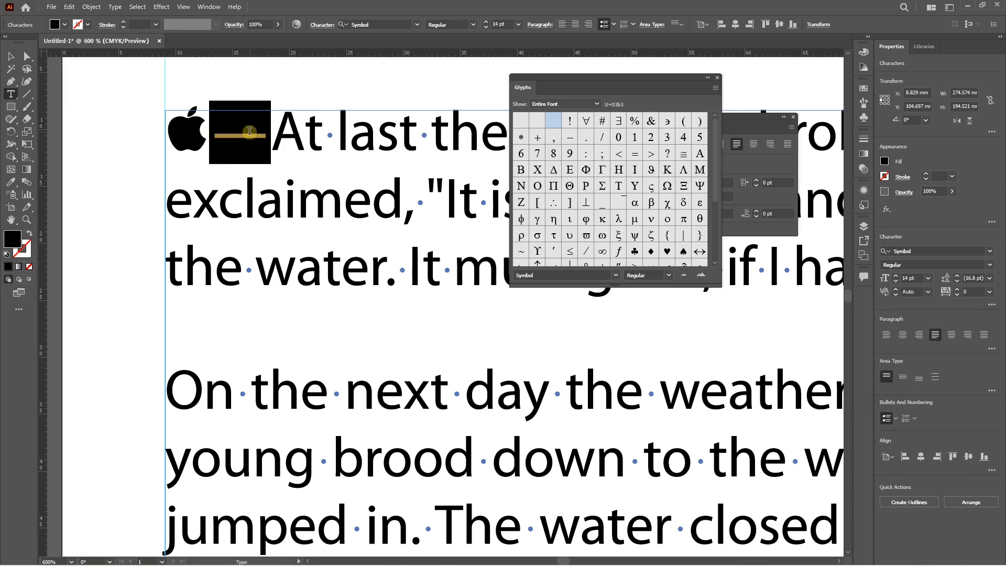
right_click(249, 131)
mouse_move(311, 339)
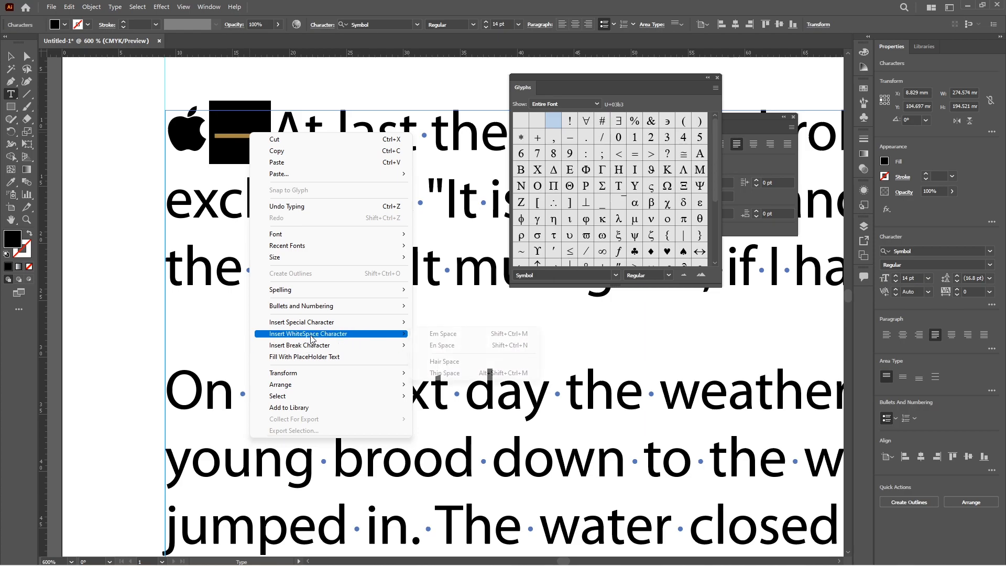
click(468, 346)
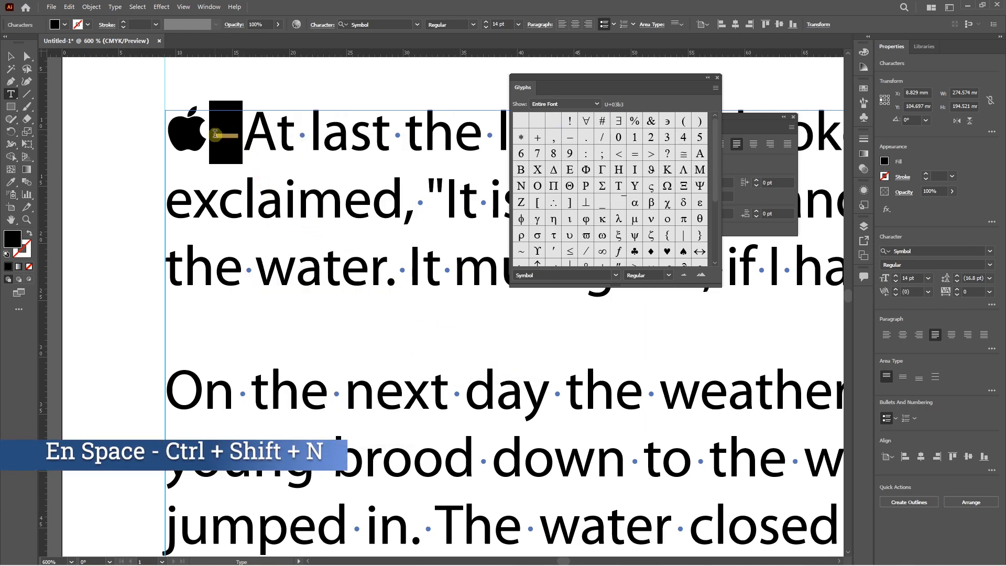
drag(214, 137, 243, 141)
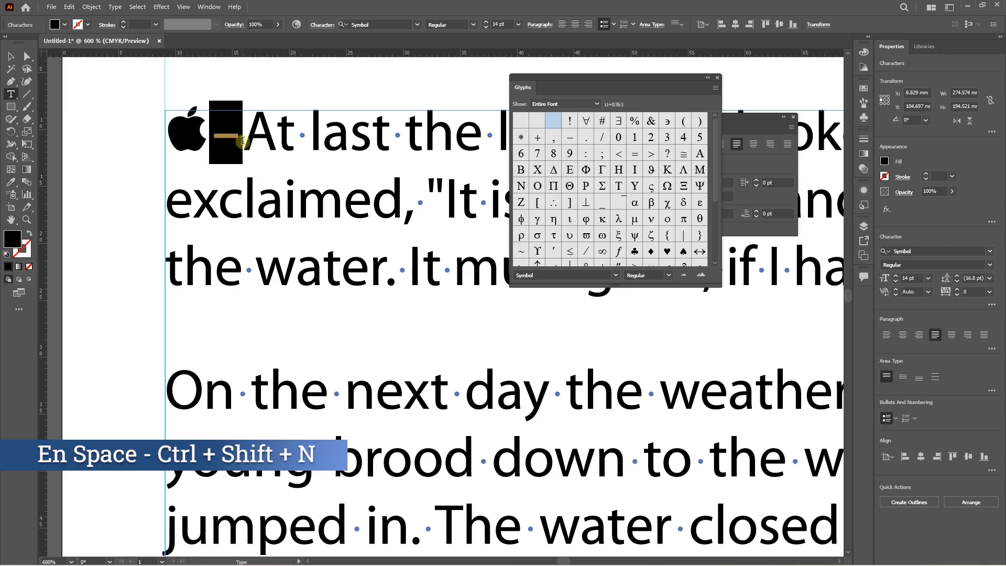
scroll(245, 186, down, 3)
click(252, 172)
key(Escape)
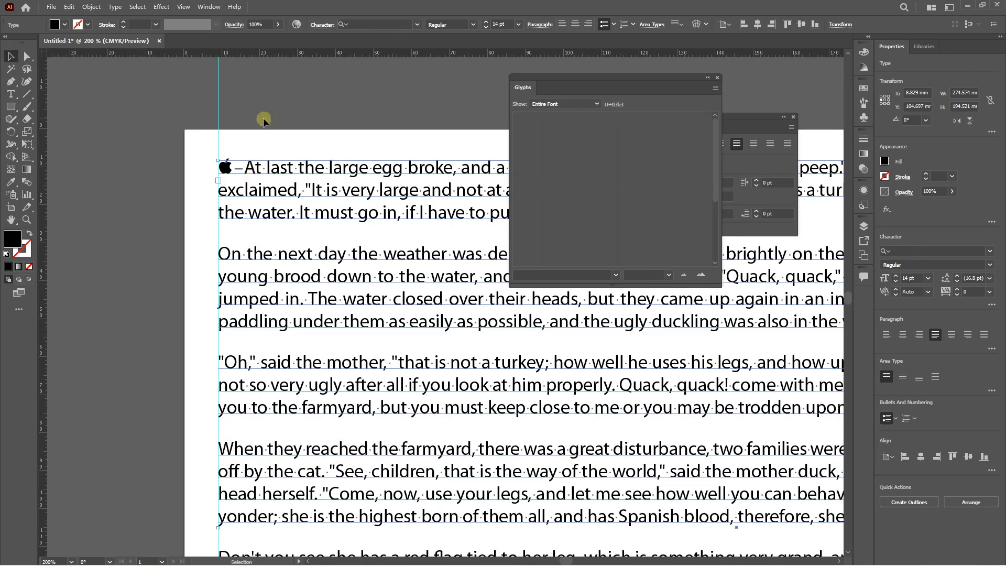
click(263, 117)
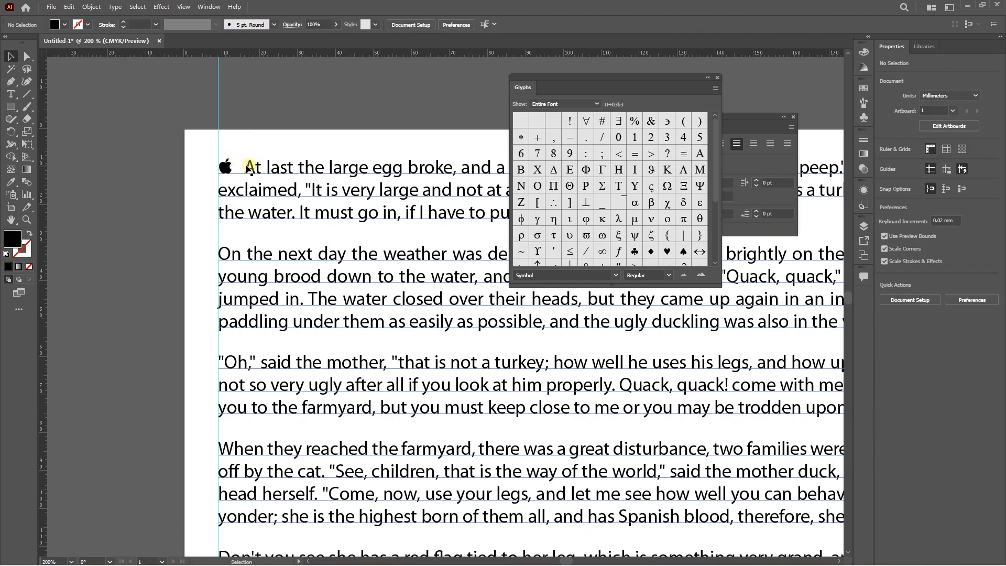
Set the left indent of the first story paragraph to 20 pt.
scroll(236, 168, up, 1)
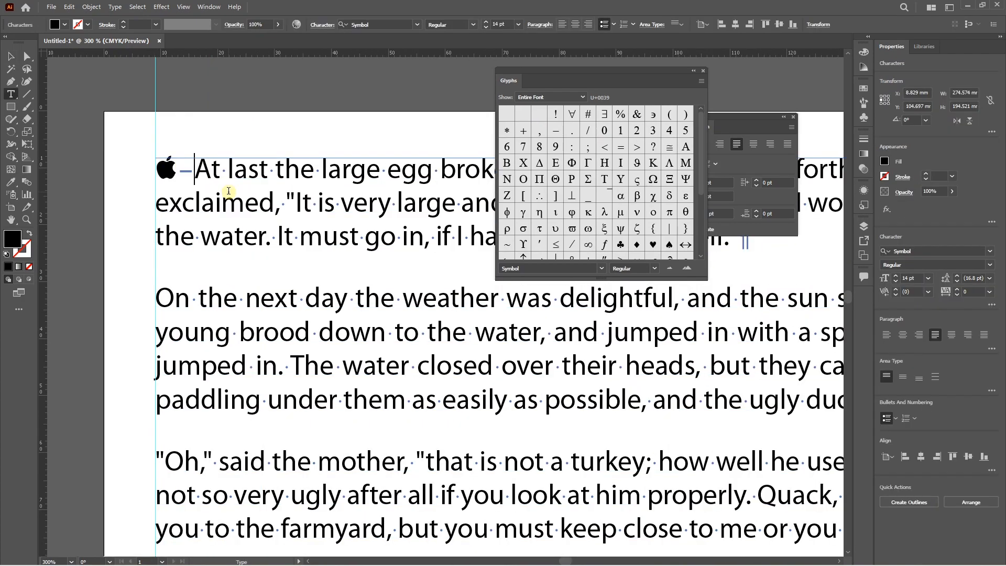
double_click(195, 169)
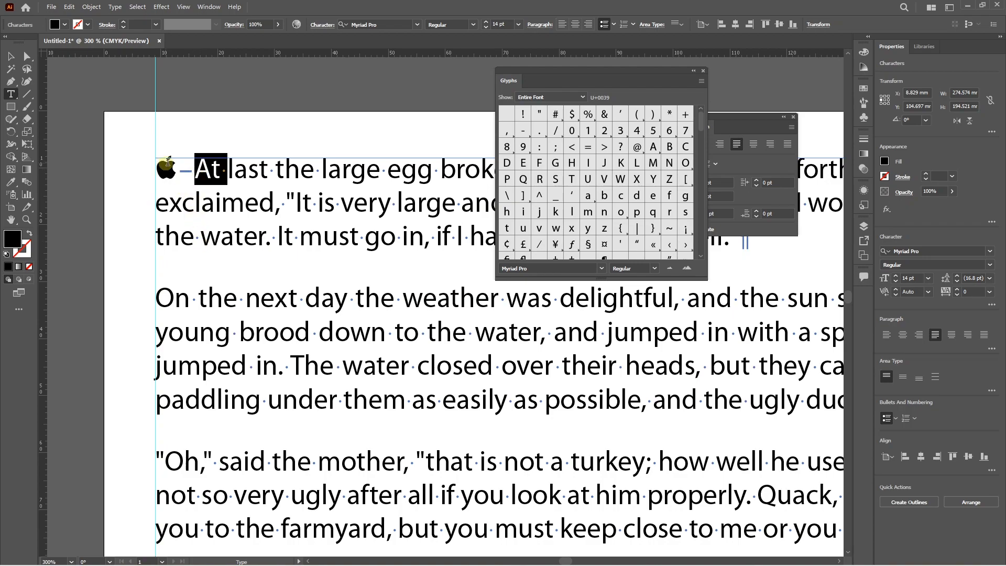
click(203, 174)
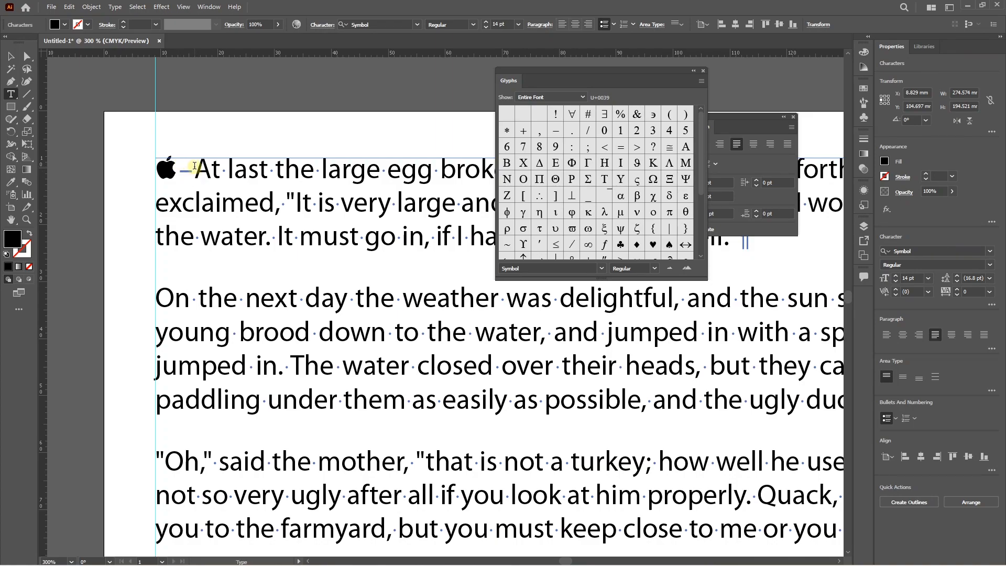
click(195, 176)
drag(164, 169, 759, 248)
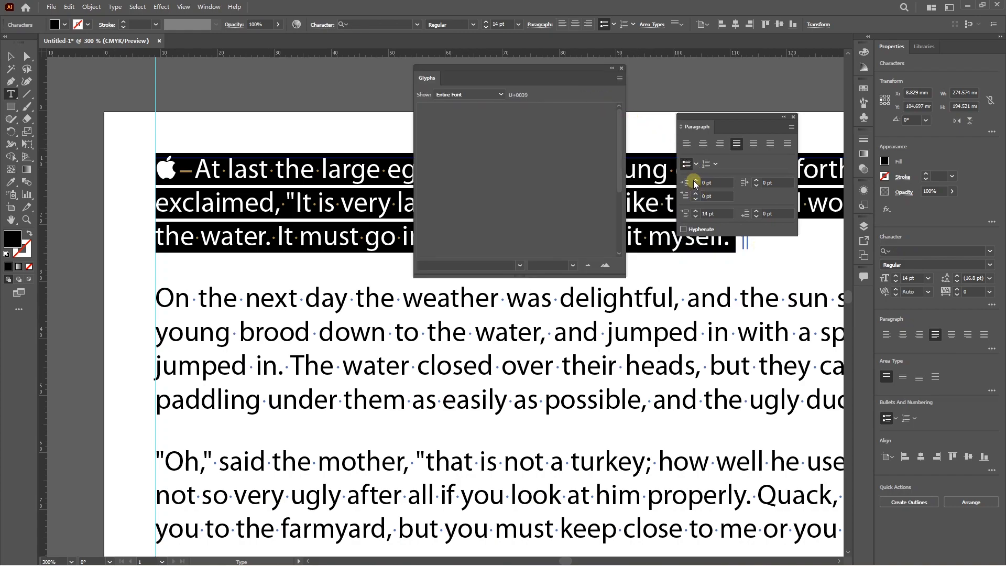
click(697, 182)
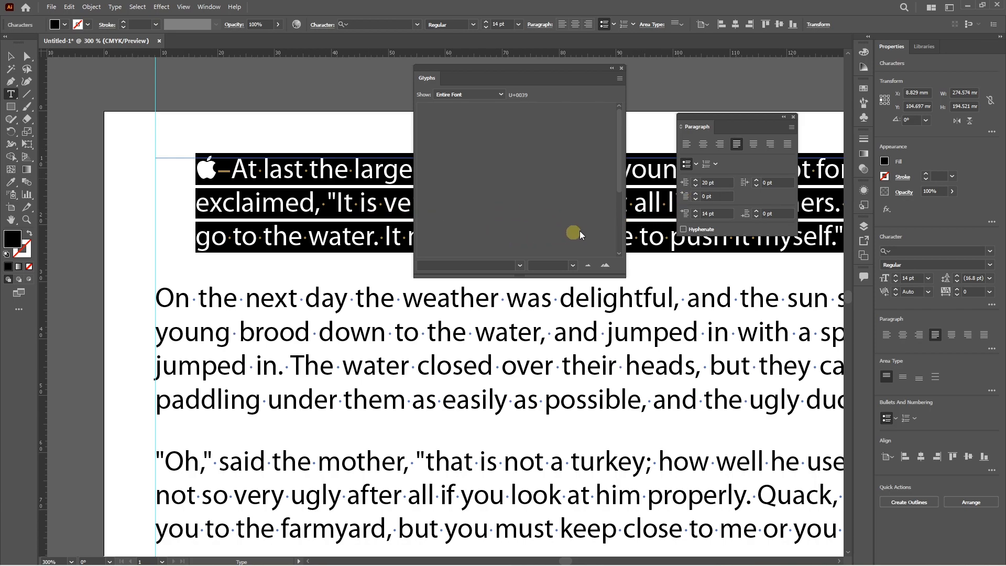
Set the first paragraph's first-line left indent to -19 pt to form a hanging indent, and deselect the text.
click(695, 200)
click(695, 199)
click(695, 200)
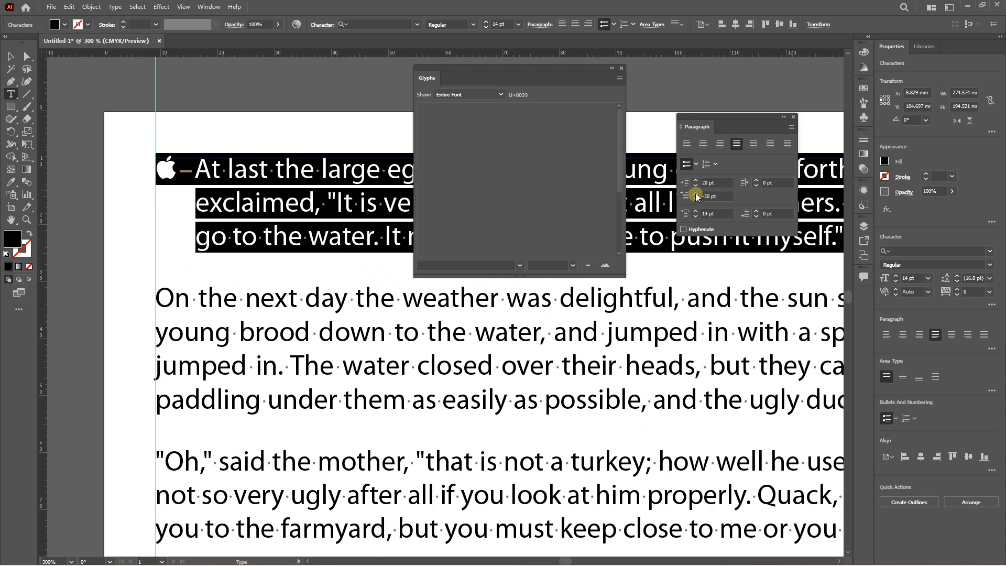
click(695, 193)
click(230, 205)
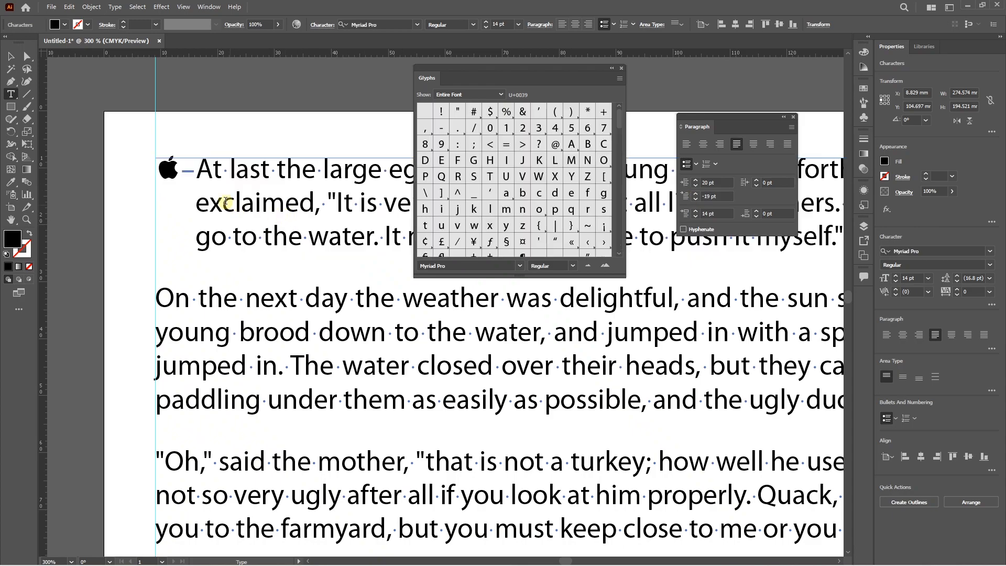
key(Escape)
click(79, 90)
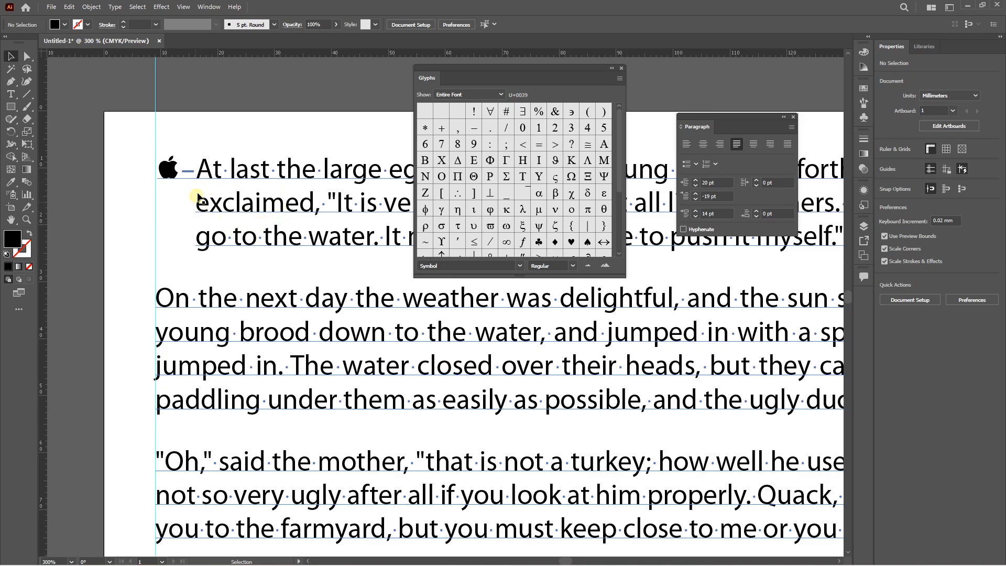
Replace the regular space between "At" and "last" in the first line with a hair space.
click(248, 171)
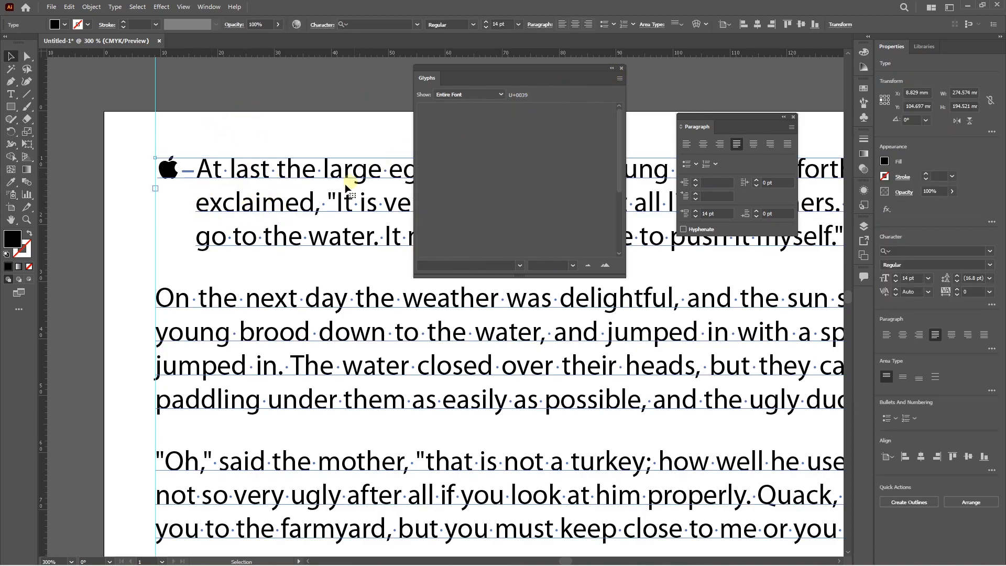
double_click(231, 173)
drag(230, 172, 224, 173)
right_click(228, 175)
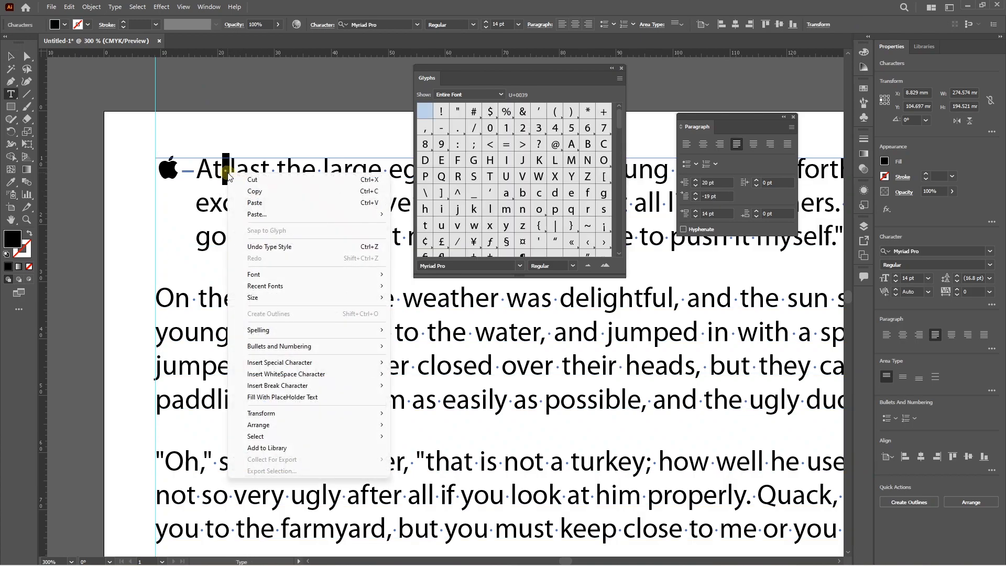
mouse_move(275, 375)
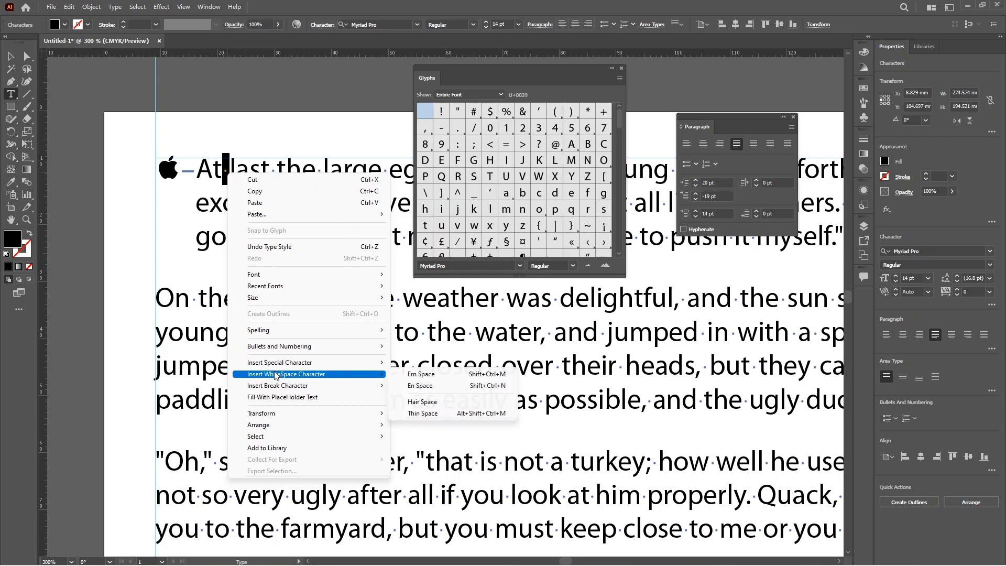
click(421, 401)
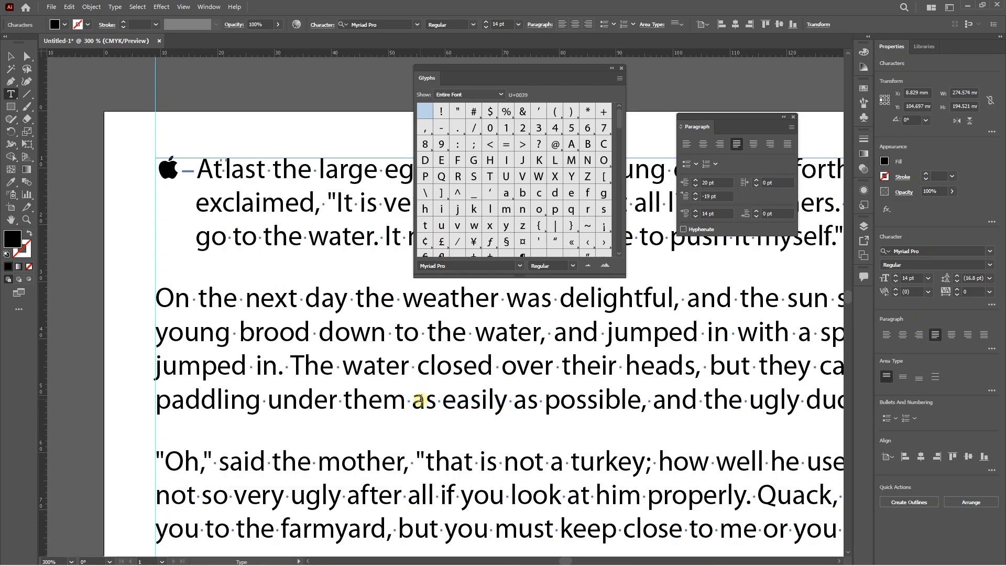
Compare the hair space with the regular space after "last", and insert a thin space between "At" and "last".
scroll(231, 169, up, 3)
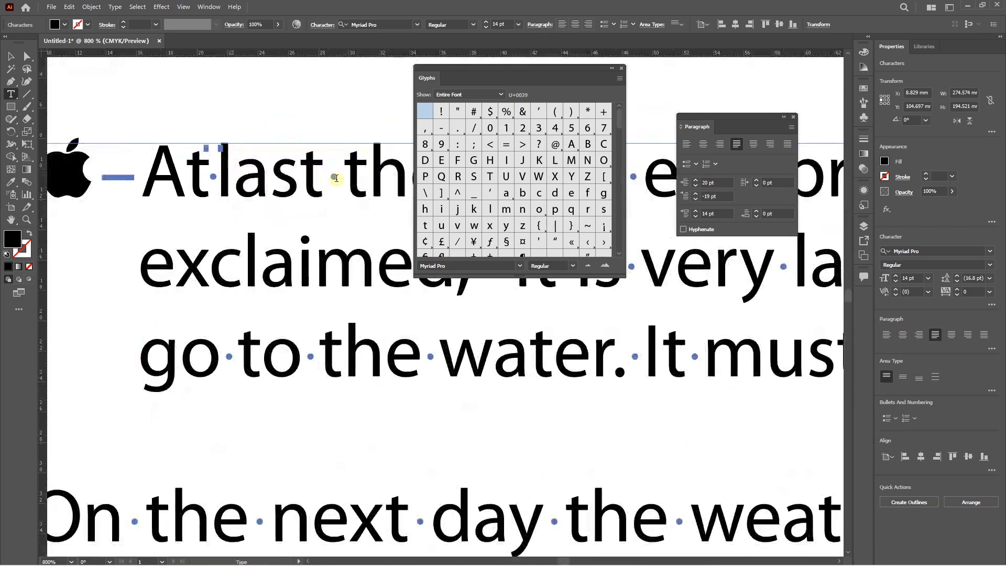
click(336, 178)
click(215, 177)
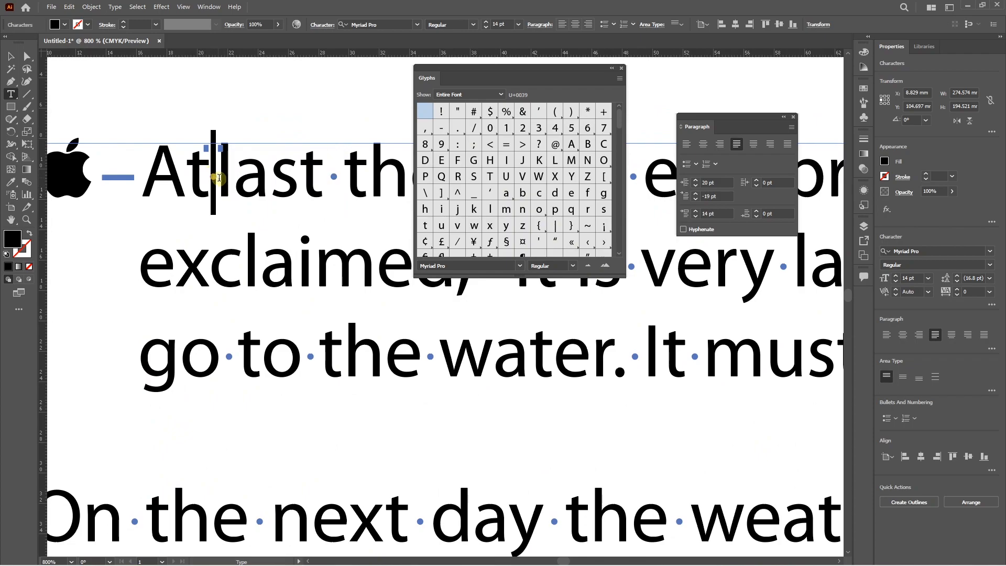
drag(325, 178, 341, 179)
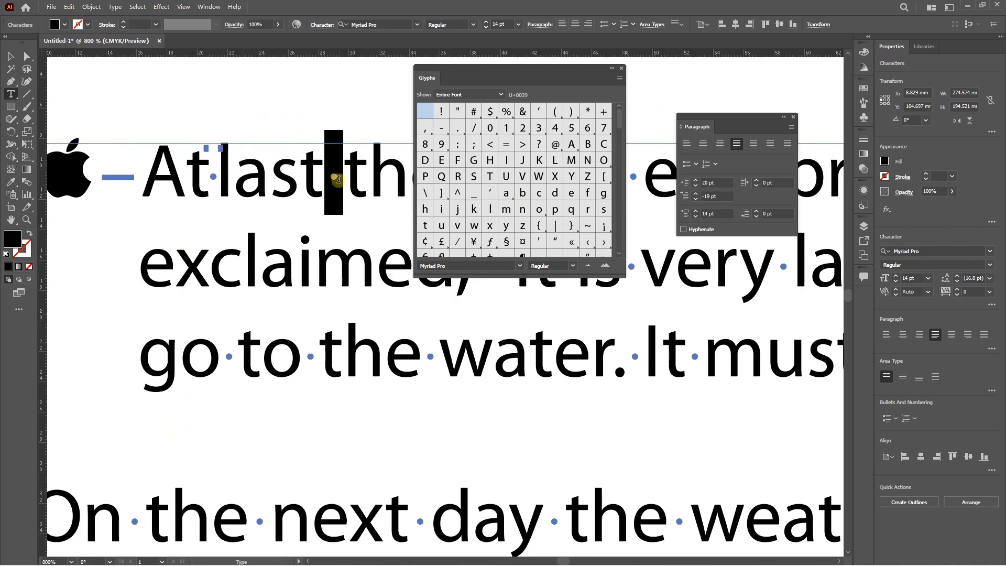
click(215, 175)
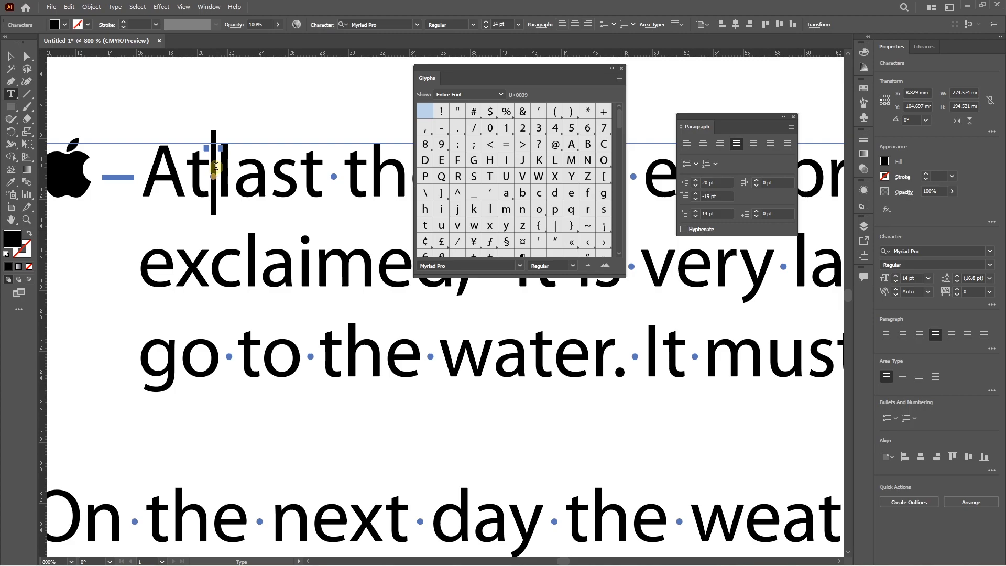
key(ctrl+minus)
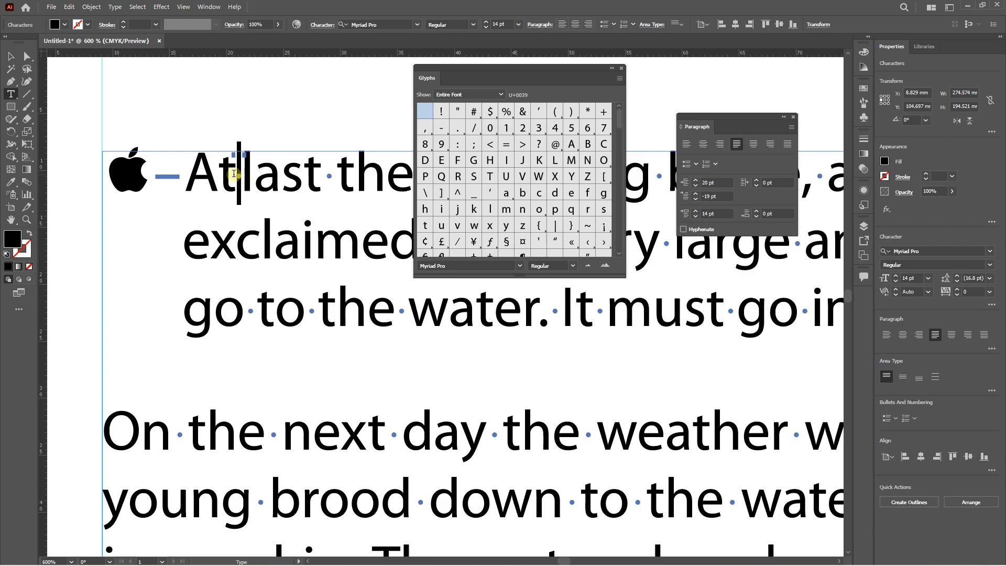
right_click(238, 175)
mouse_move(278, 378)
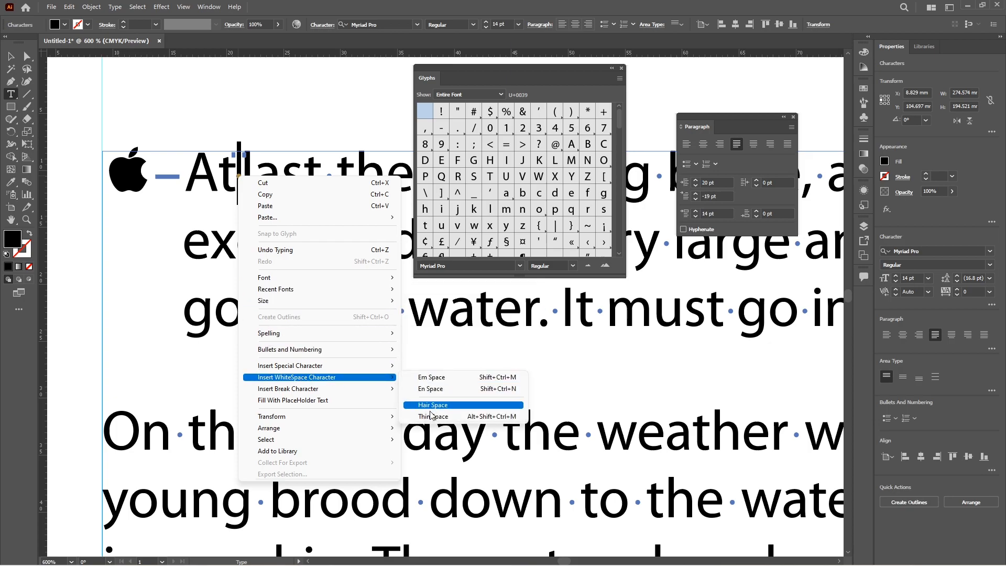
click(431, 417)
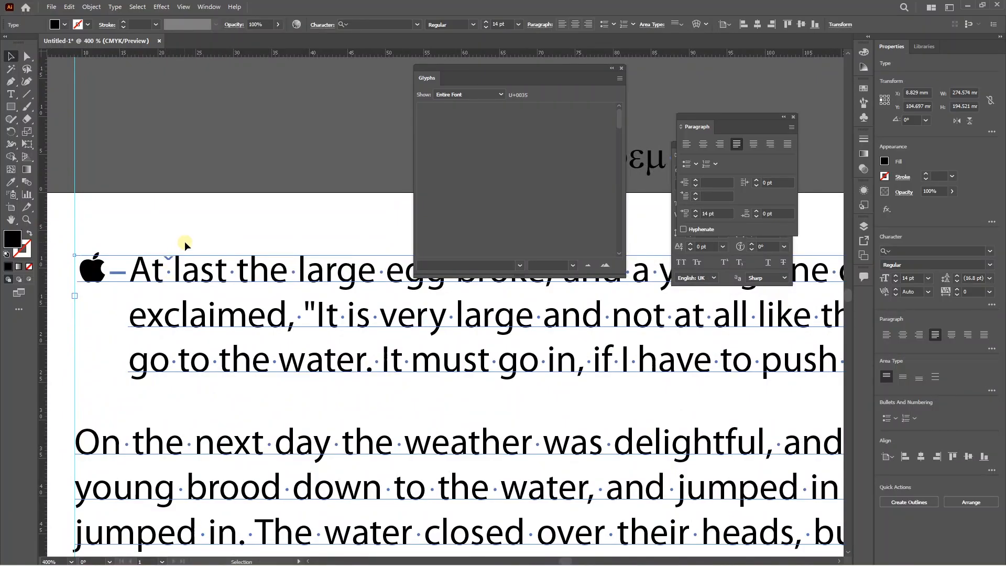
Copy the apple glyph and its following space from the first paragraph, and paste them before "On the next day" in the second paragraph.
triple_click(113, 271)
drag(110, 271, 82, 270)
key(ctrl+c)
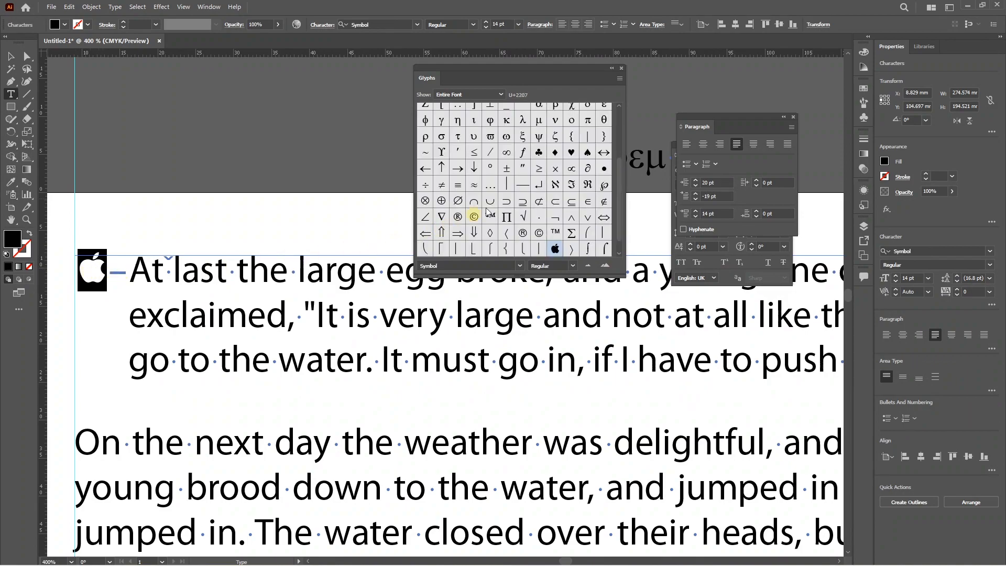
click(571, 152)
scroll(197, 241, down, 2)
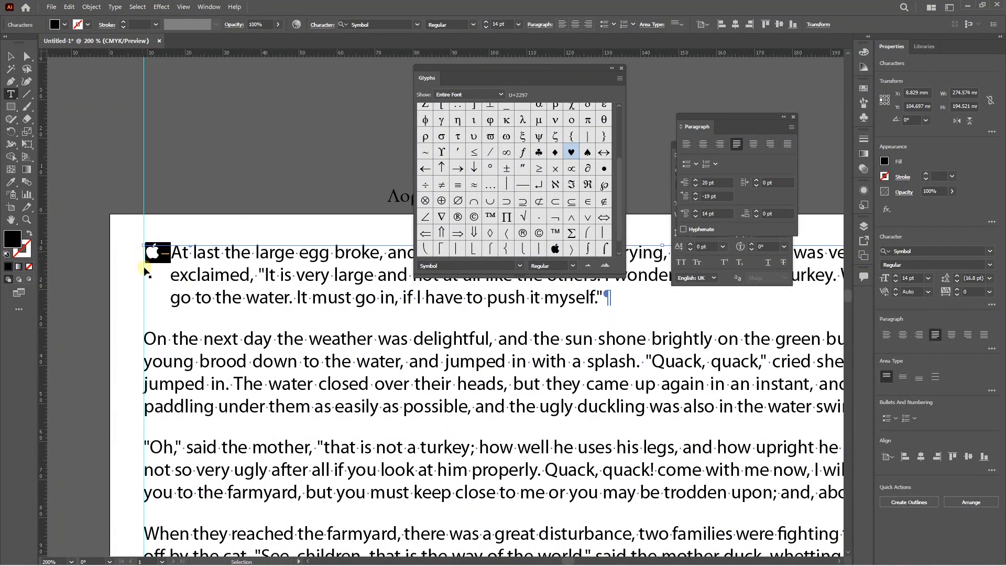
click(144, 339)
key(ctrl+v)
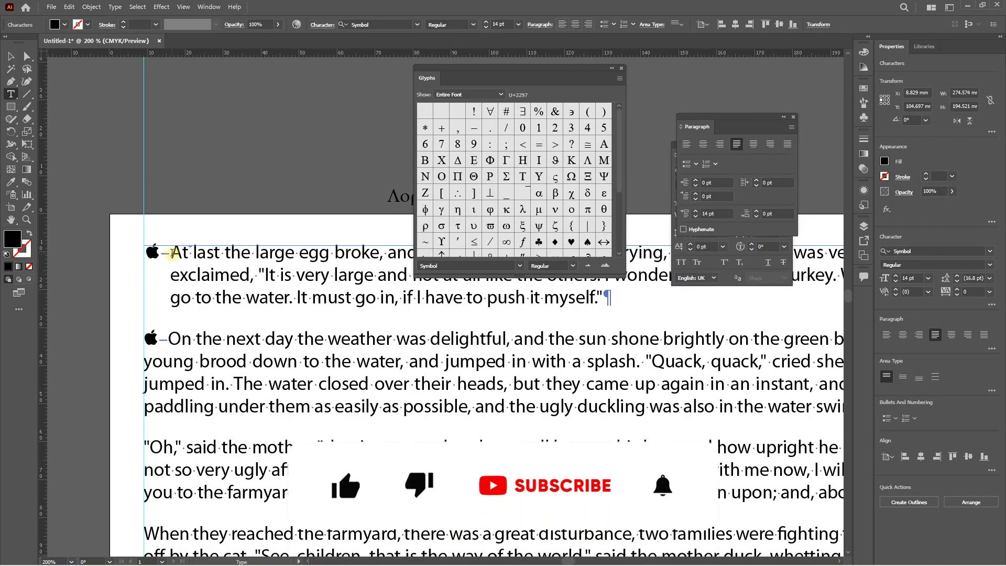
Select the text of the first and second paragraphs in turn to compare their left and first-line indents.
drag(173, 253, 649, 299)
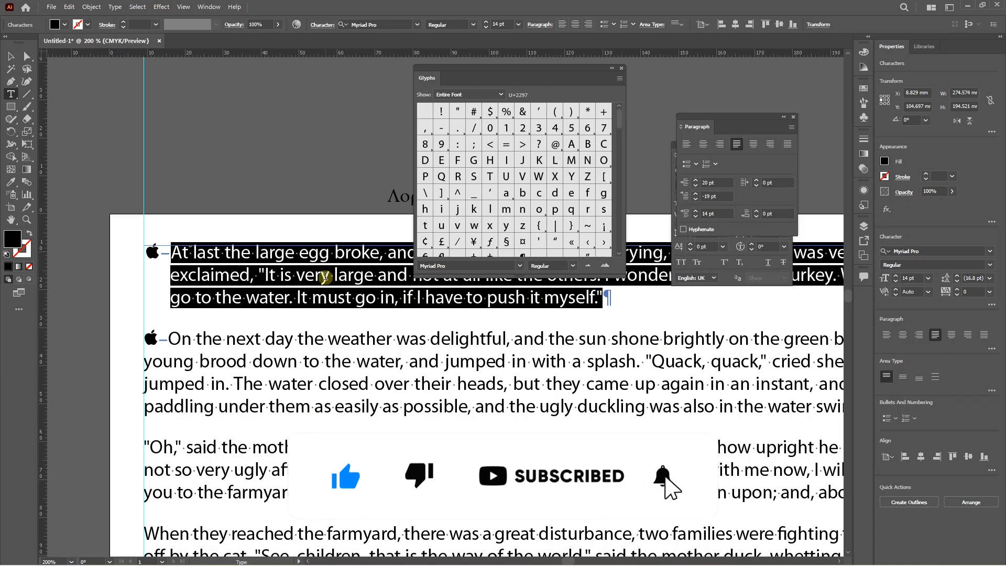
drag(168, 338, 314, 447)
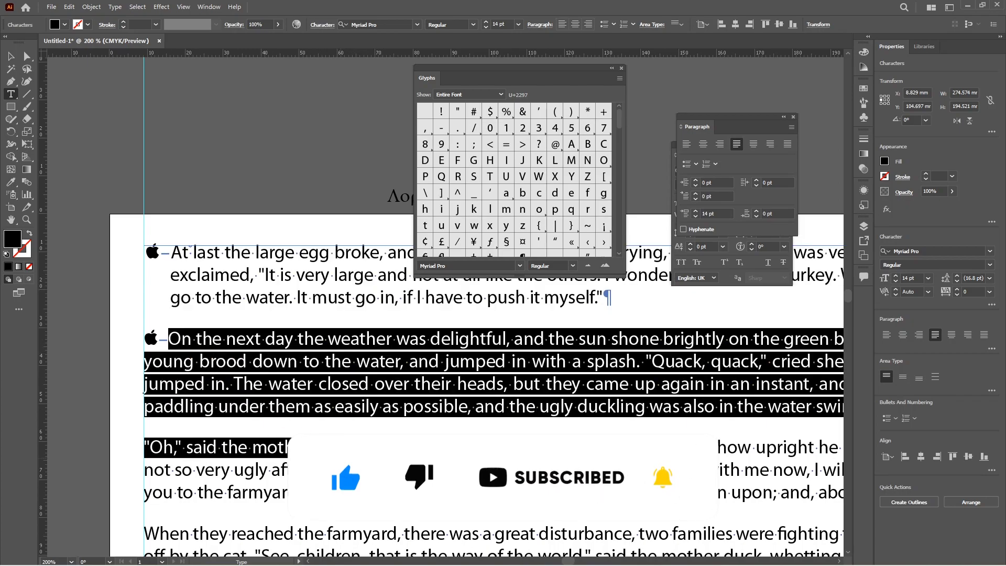
scroll(200, 356, down, 2)
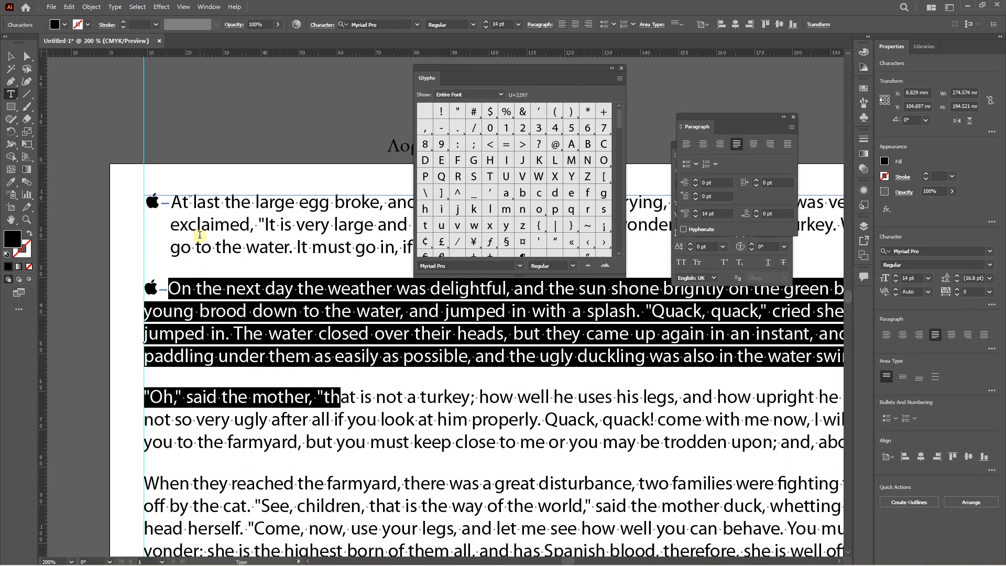
drag(172, 202, 274, 247)
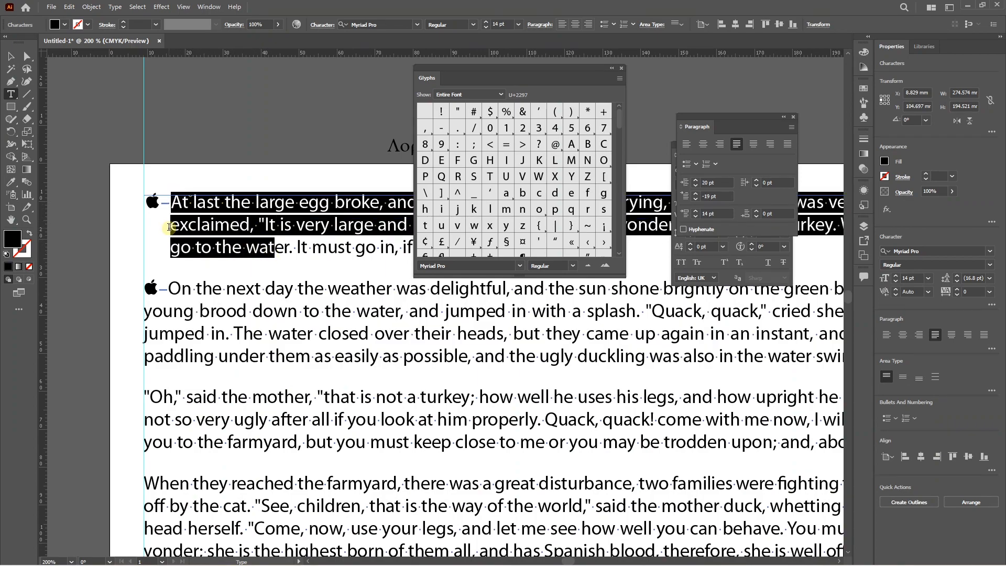